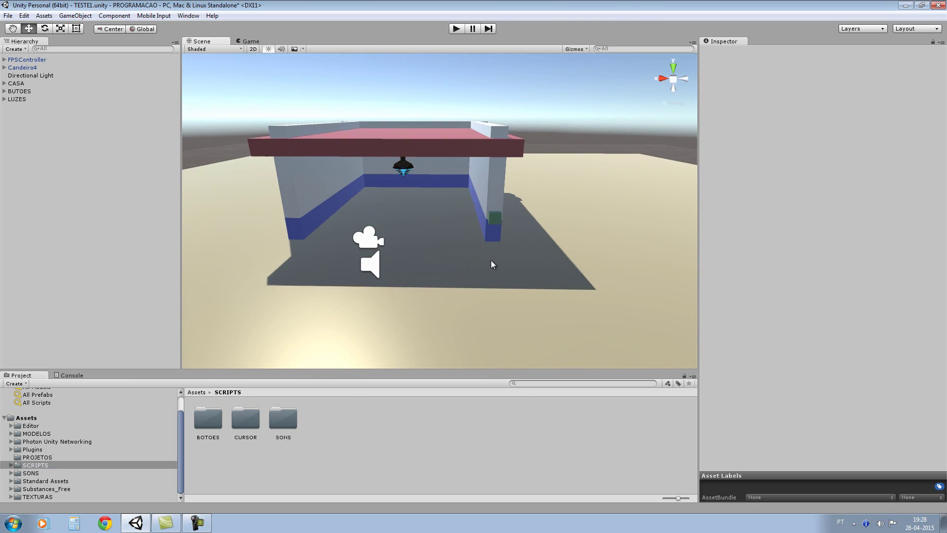
# Turn the scene view toward the green box, enter Play mode and walk up to it.
pyautogui.scroll(5, 490, 260)
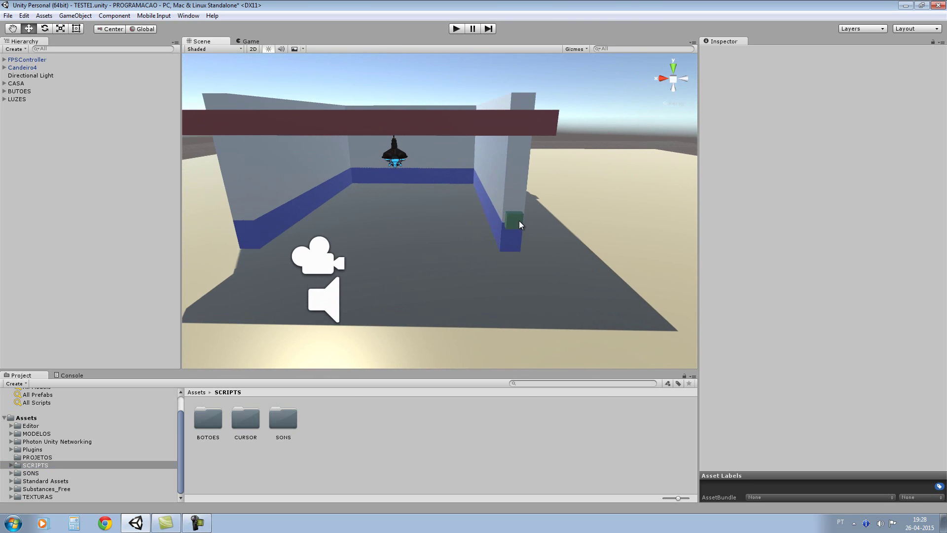
pyautogui.scroll(2, 519, 224)
pyautogui.moveTo(536, 224)
pyautogui.mouseDown(button='right')
pyautogui.moveTo(551, 238)
pyautogui.moveTo(472, 237)
pyautogui.mouseUp(button='right')
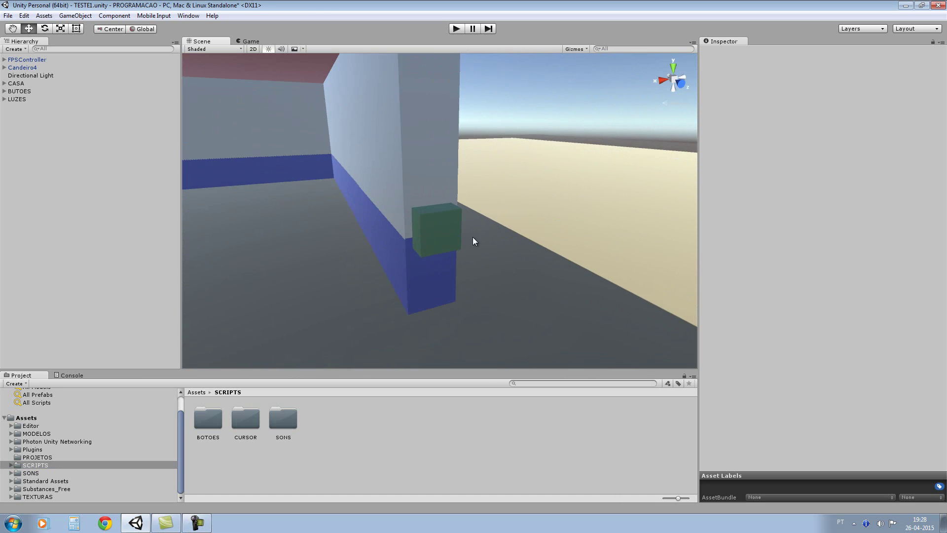
pyautogui.scroll(-2, 445, 233)
pyautogui.scroll(-3, 445, 226)
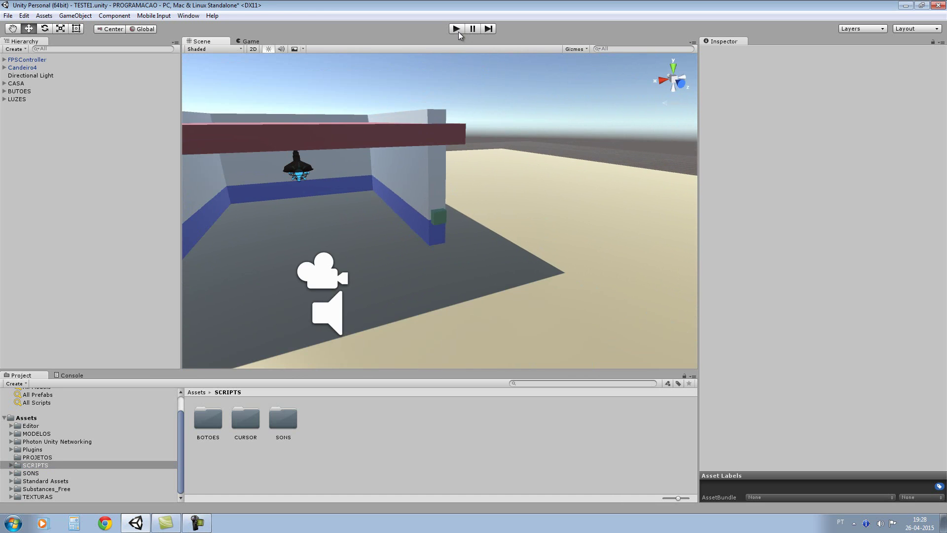
pyautogui.click(458, 31)
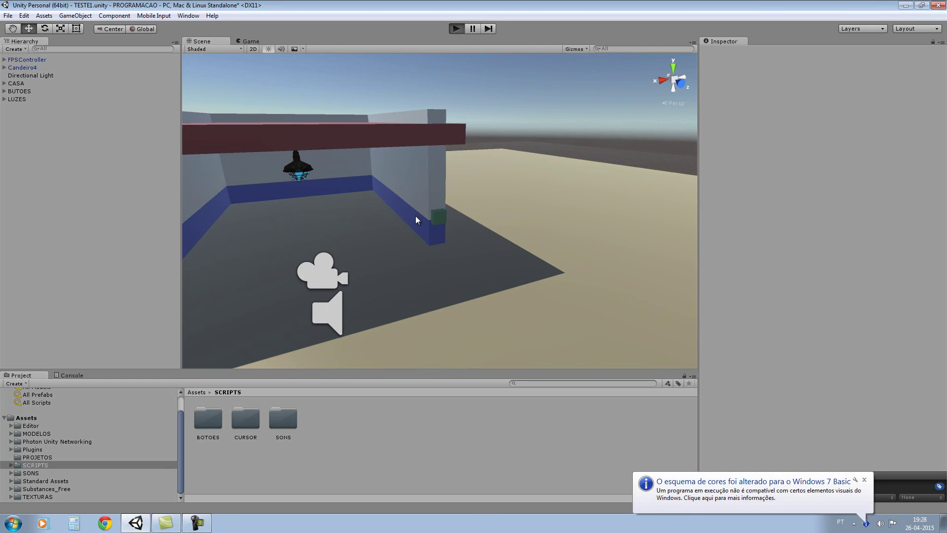
pyautogui.press('w')
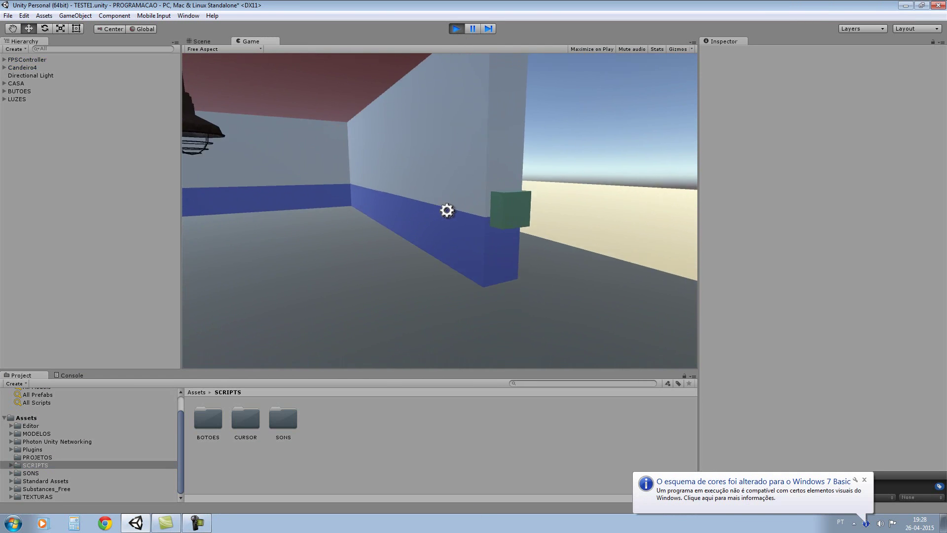
pyautogui.press('w')
# Click the green button five times to toggle the light, then stop Play mode.
pyautogui.click(451, 210)
pyautogui.click(450, 209)
pyautogui.click(451, 209)
pyautogui.click(449, 209)
pyautogui.click(448, 209)
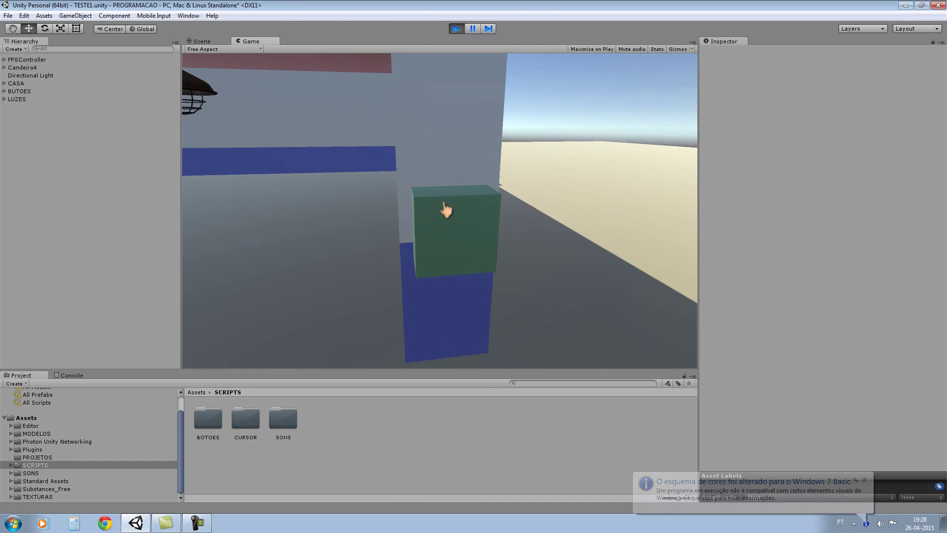
pyautogui.click(457, 31)
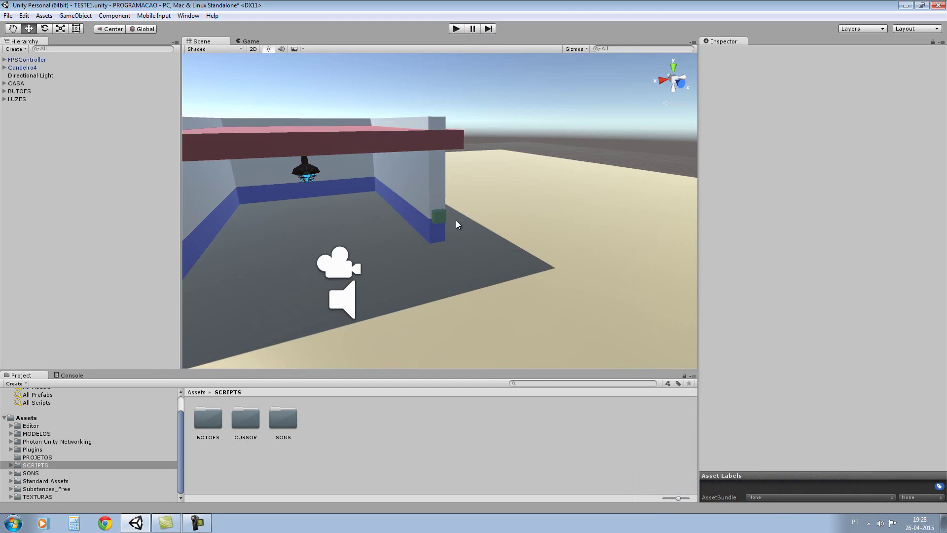
# Open the SONS folder inside SCRIPTS and select the BotaoSom script to view its code.
pyautogui.keyDown('alt'); pyautogui.moveTo(510, 205); pyautogui.dragTo(451, 223); pyautogui.keyUp('alt')
pyautogui.scroll(2, 450, 222)
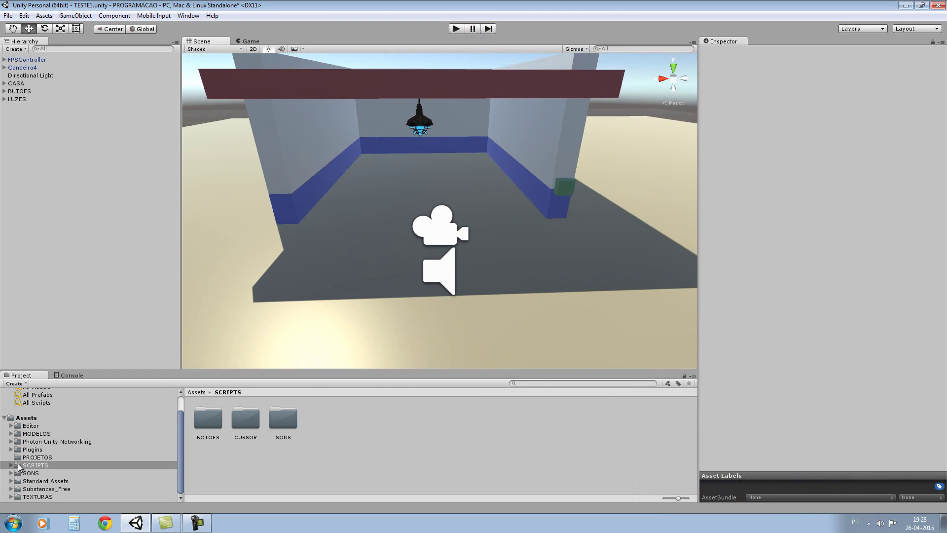
pyautogui.click(33, 473)
pyautogui.click(33, 465)
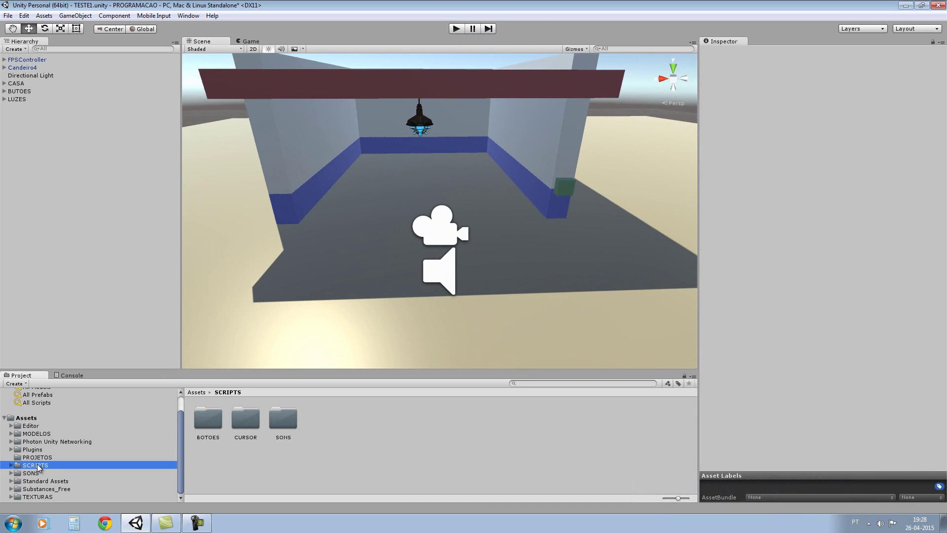
pyautogui.click(283, 417)
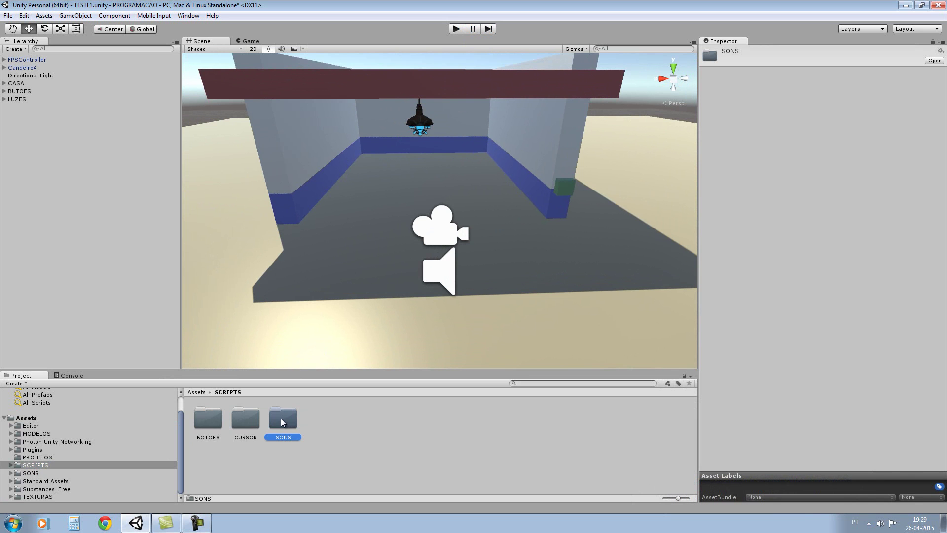
pyautogui.doubleClick(282, 419)
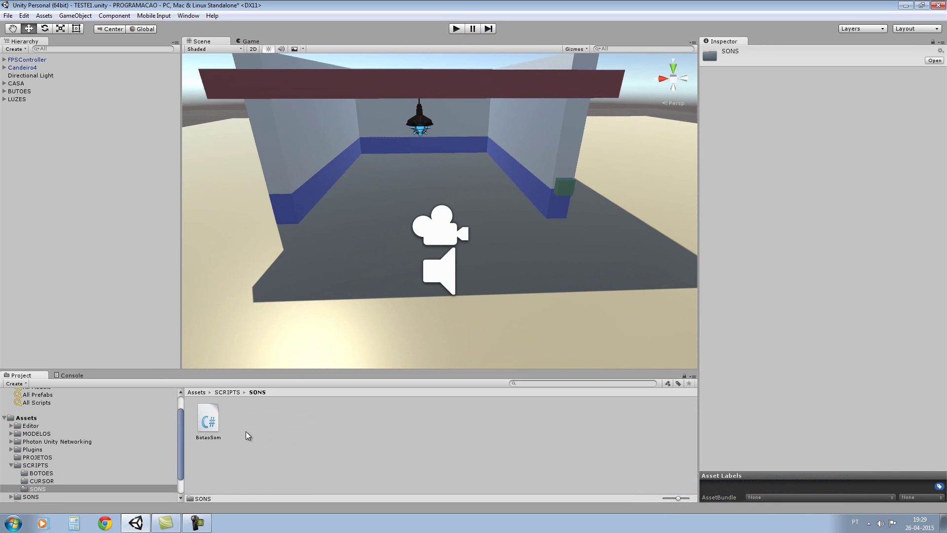
pyautogui.click(206, 420)
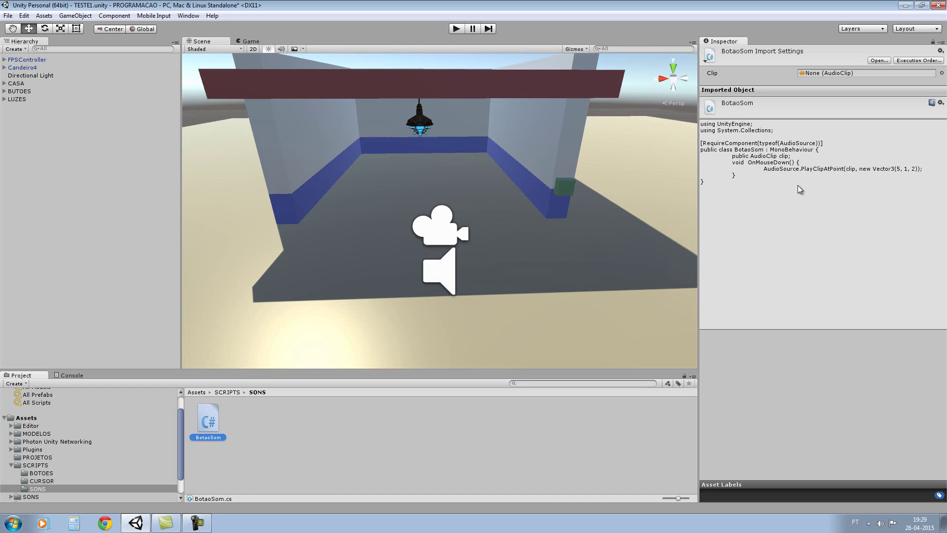
# Dismiss the SONS asset options without creating anything and reselect the BotaoSom script.
pyautogui.rightClick(262, 442)
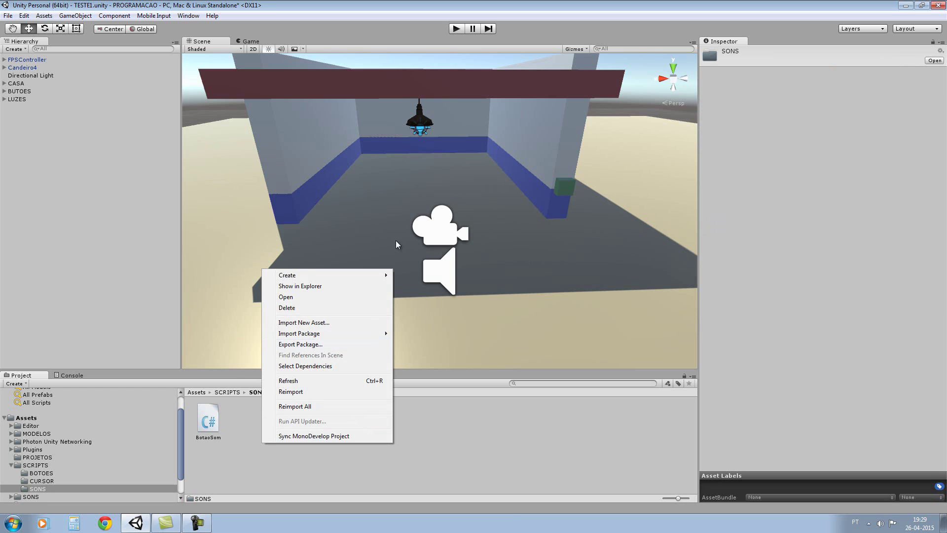
pyautogui.moveTo(301, 275)
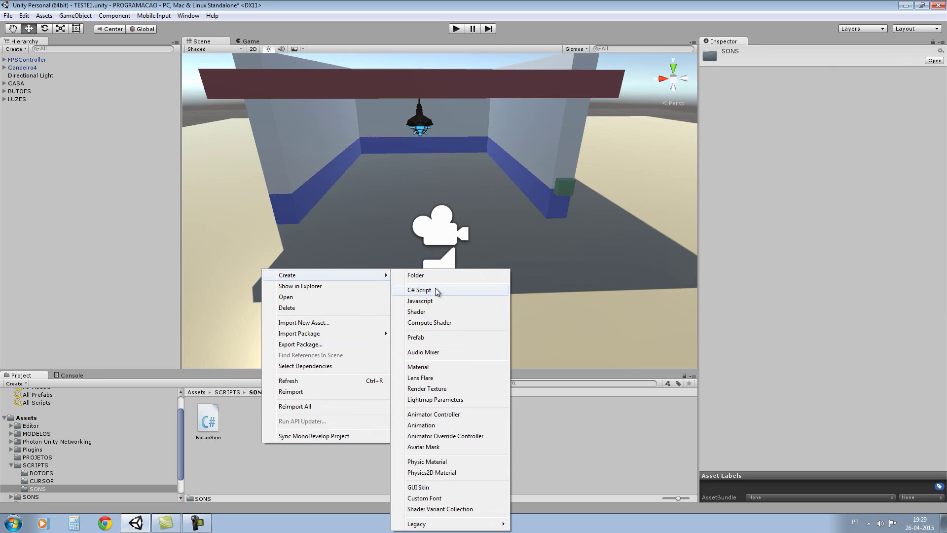
pyautogui.click(238, 457)
pyautogui.click(212, 433)
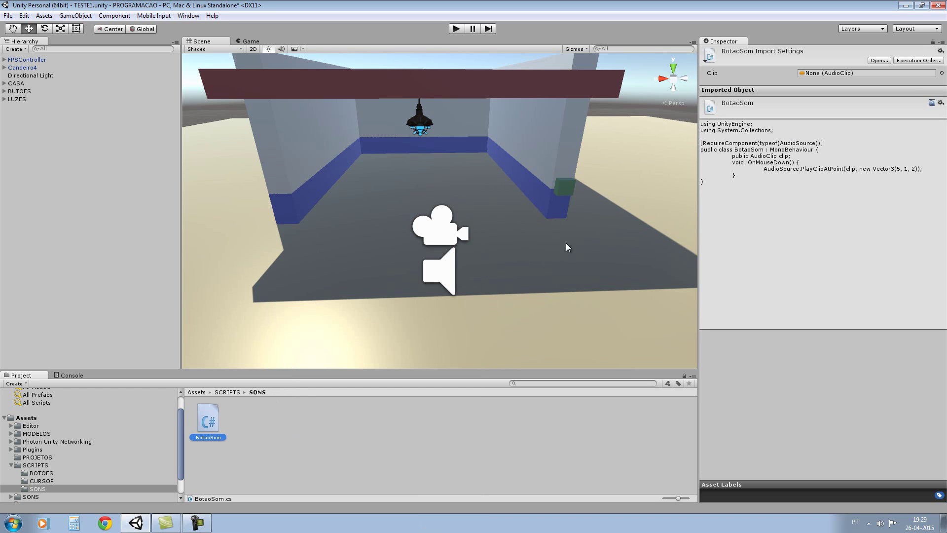
pyautogui.moveTo(486, 233)
pyautogui.keyDown('alt'); pyautogui.mouseDown()
pyautogui.moveTo(581, 192)
pyautogui.moveTo(554, 214)
pyautogui.mouseUp(); pyautogui.keyUp('alt')
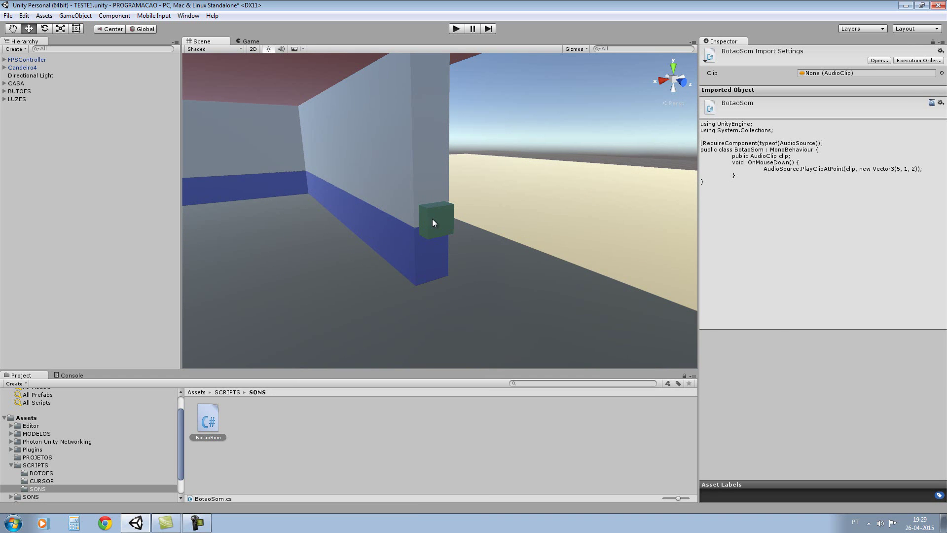
# Select the green Butao1 cube and attach the BotaoSom script to it.
pyautogui.click(432, 220)
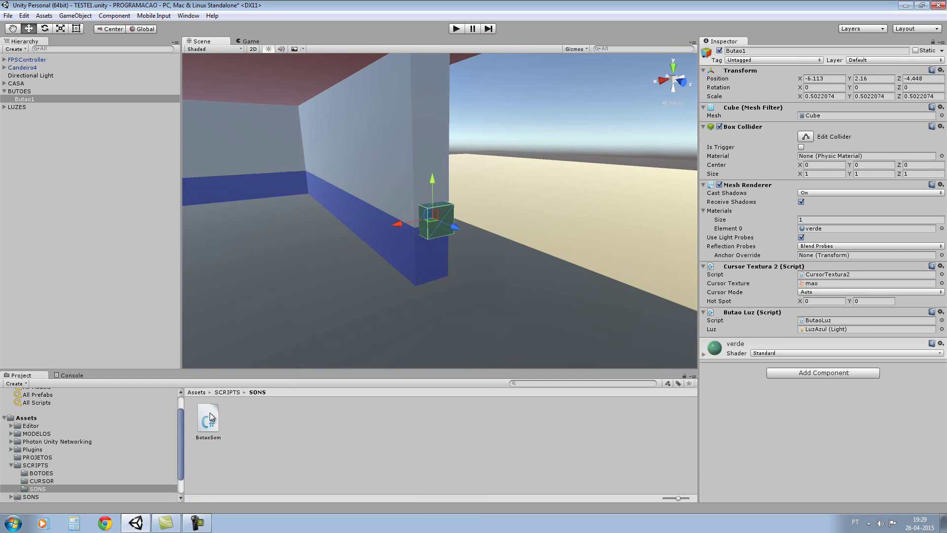
pyautogui.moveTo(211, 413)
pyautogui.mouseDown()
pyautogui.moveTo(444, 216)
pyautogui.moveTo(794, 430)
pyautogui.moveTo(439, 231)
pyautogui.mouseUp()
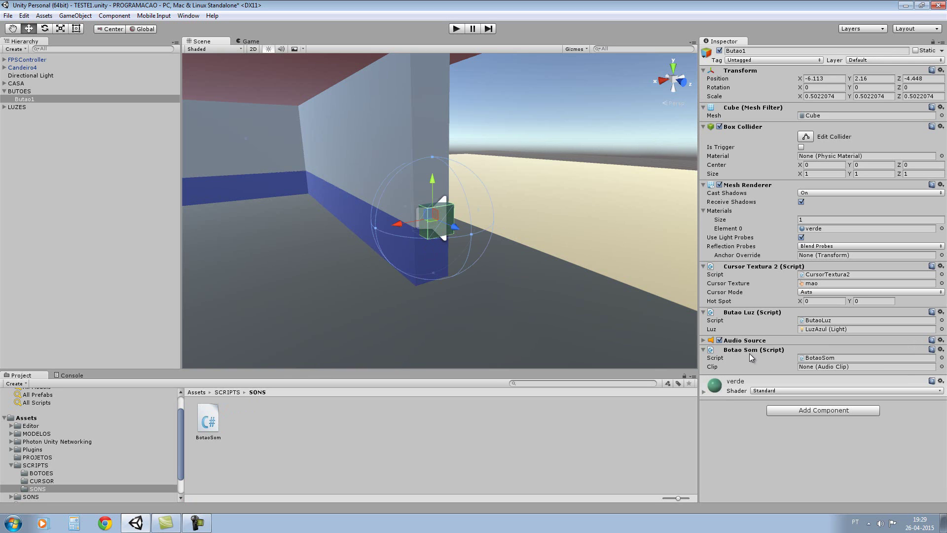
pyautogui.scroll(1, 504, 279)
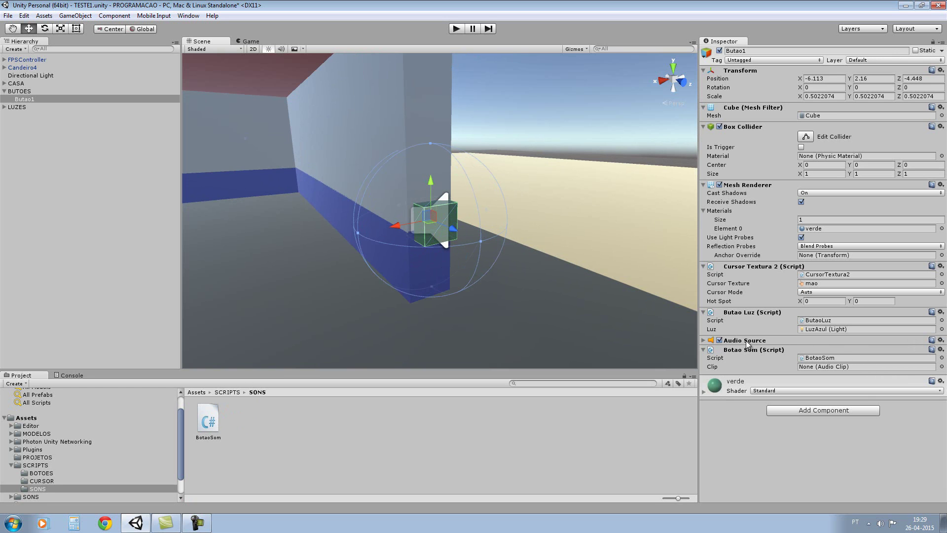
# Expand the Audio Source settings to review them, then collapse them again.
pyautogui.click(702, 341)
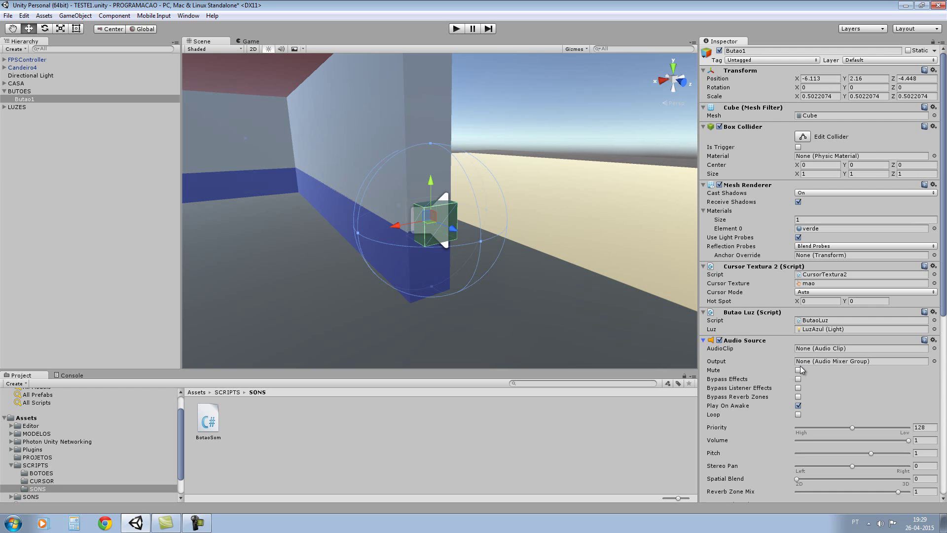
pyautogui.scroll(-2, 762, 372)
pyautogui.scroll(-2, 754, 325)
pyautogui.scroll(-2, 742, 286)
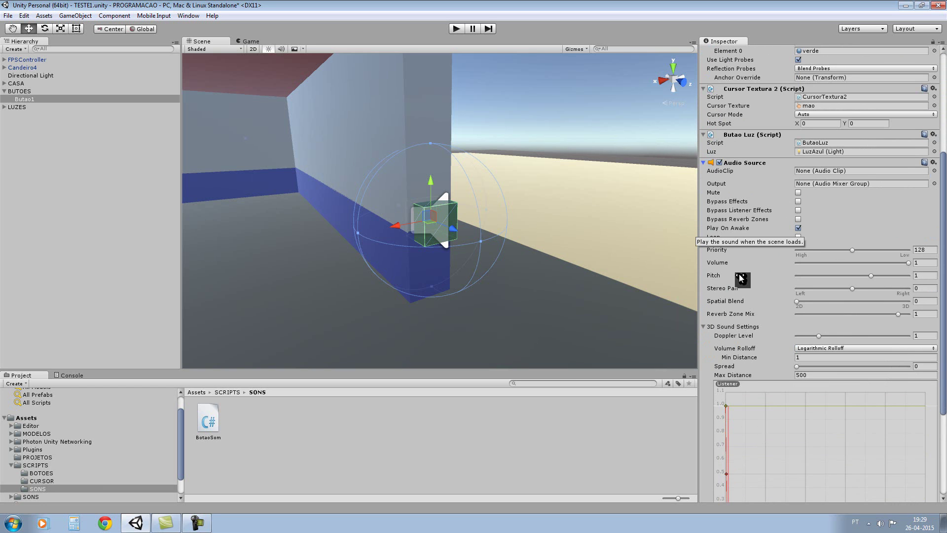
pyautogui.scroll(-2, 744, 259)
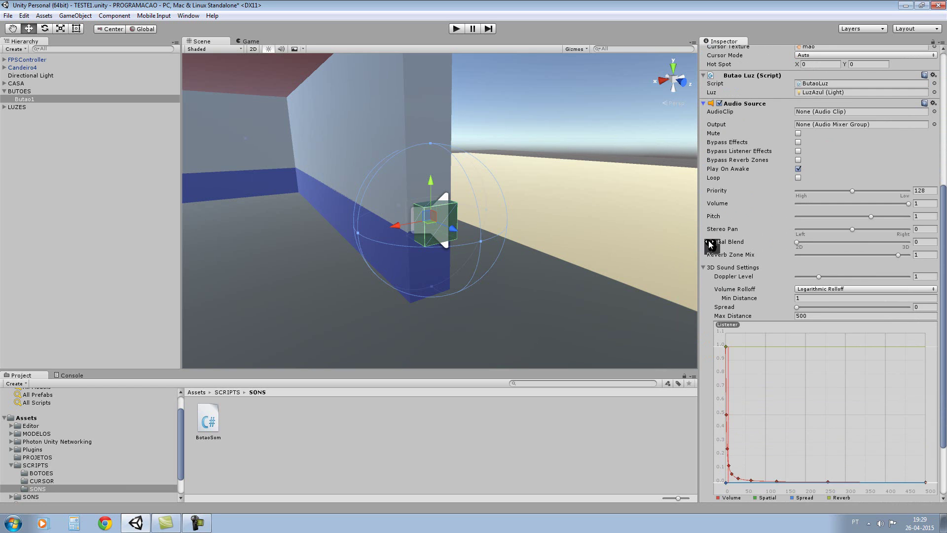
pyautogui.scroll(3, 729, 340)
pyautogui.scroll(2, 739, 237)
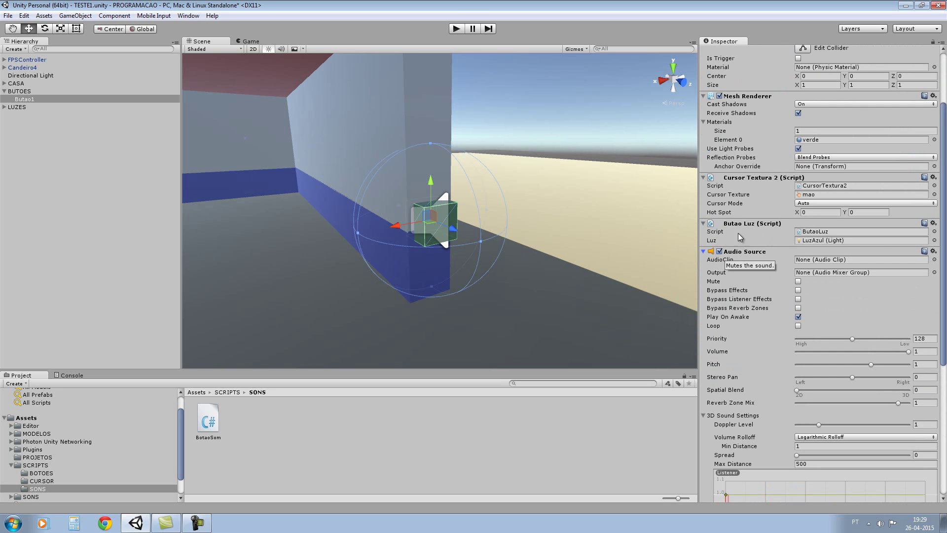
pyautogui.click(704, 251)
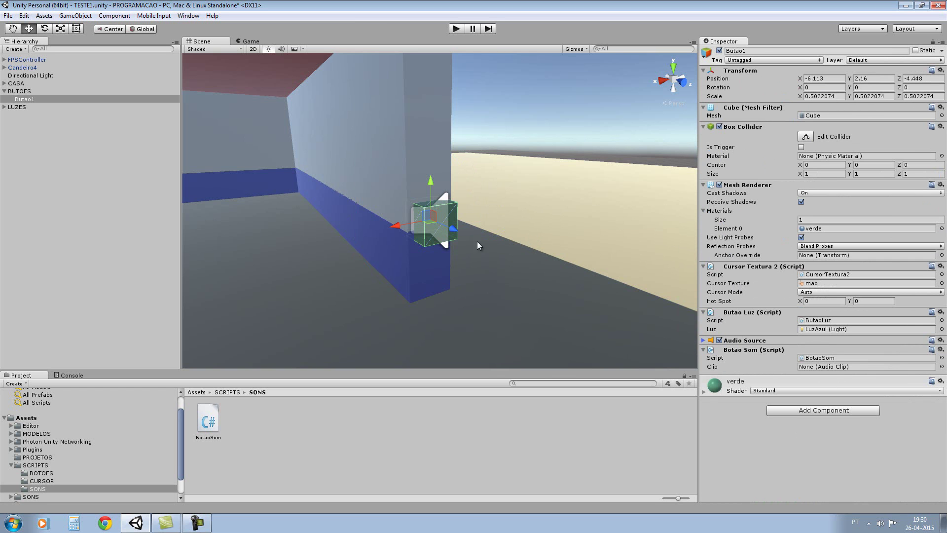
# Go to Assets > SONS in the Project panel and open the BUTOES folder.
pyautogui.moveTo(478, 241); pyautogui.dragTo(437, 264, button='right')
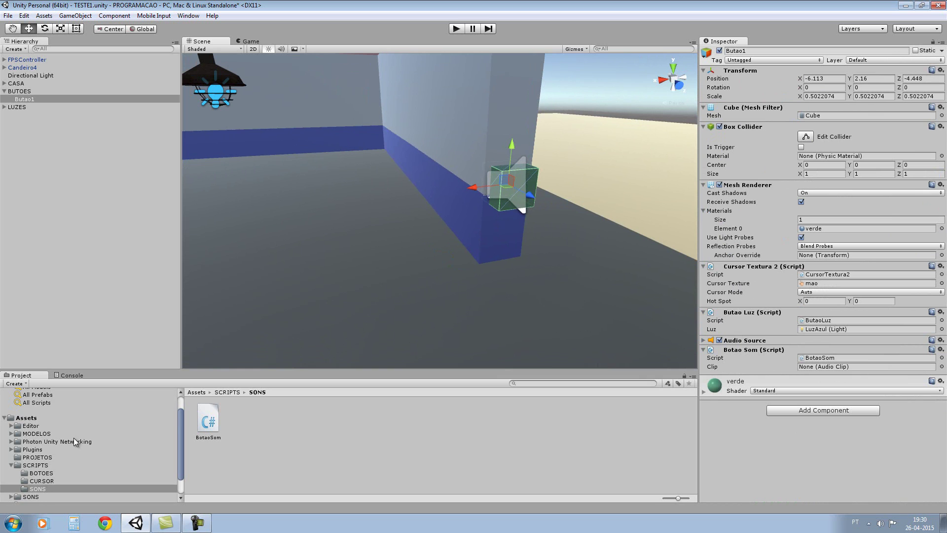
pyautogui.scroll(-3, 73, 437)
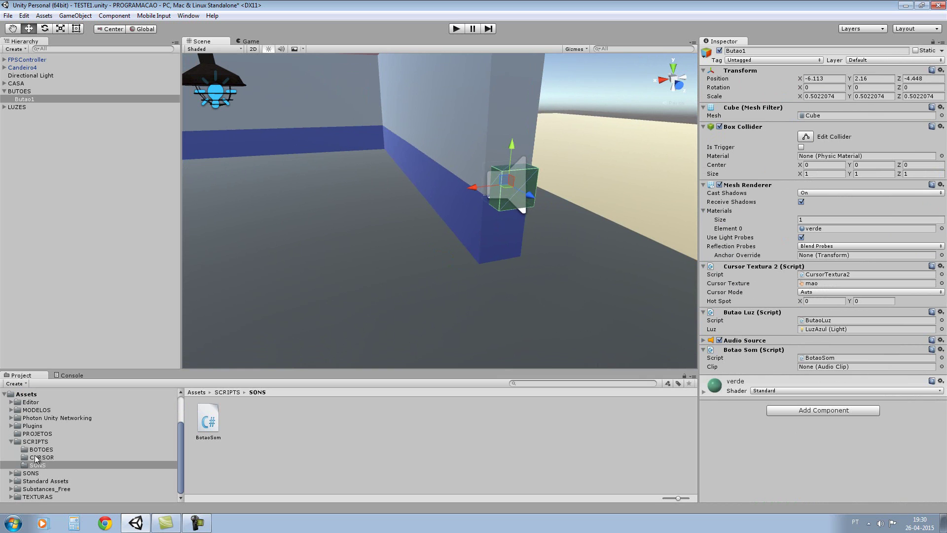
pyautogui.click(27, 394)
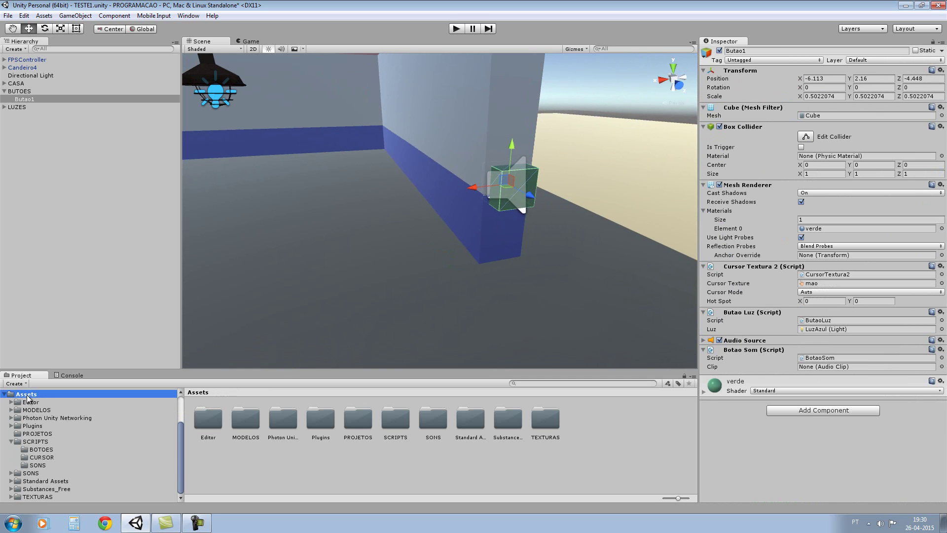
pyautogui.click(30, 473)
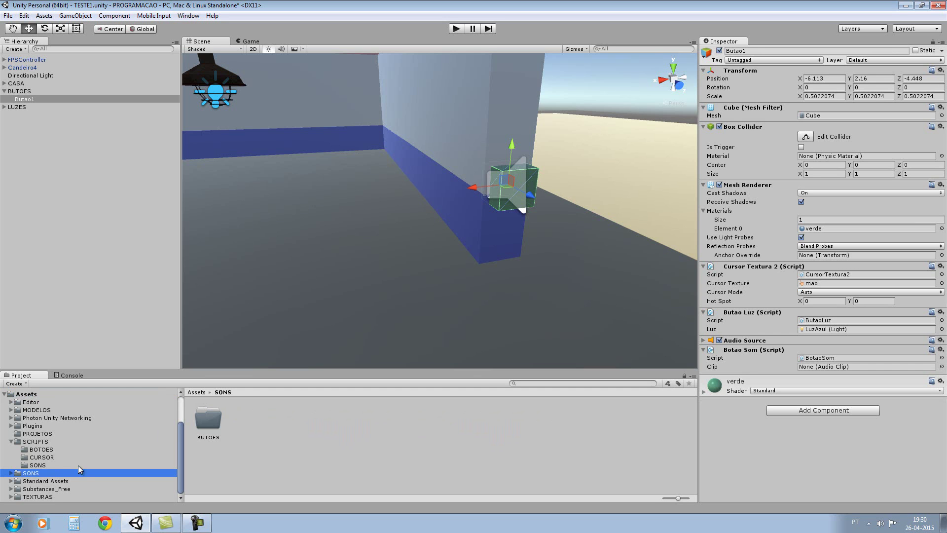
pyautogui.click(209, 419)
pyautogui.doubleClick(209, 420)
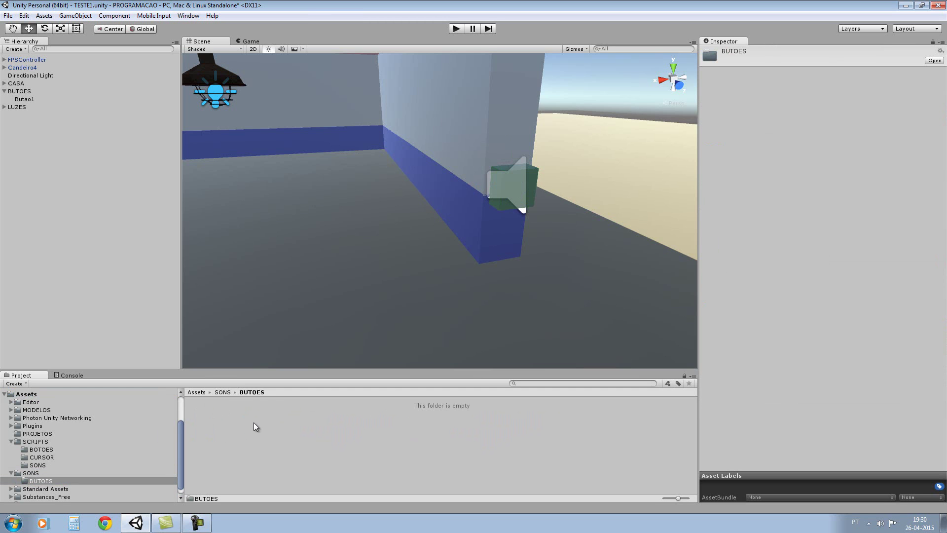
# Play Botao1.mp3 from the desktop in Windows Media Player to hear the click sound.
pyautogui.click(921, 6)
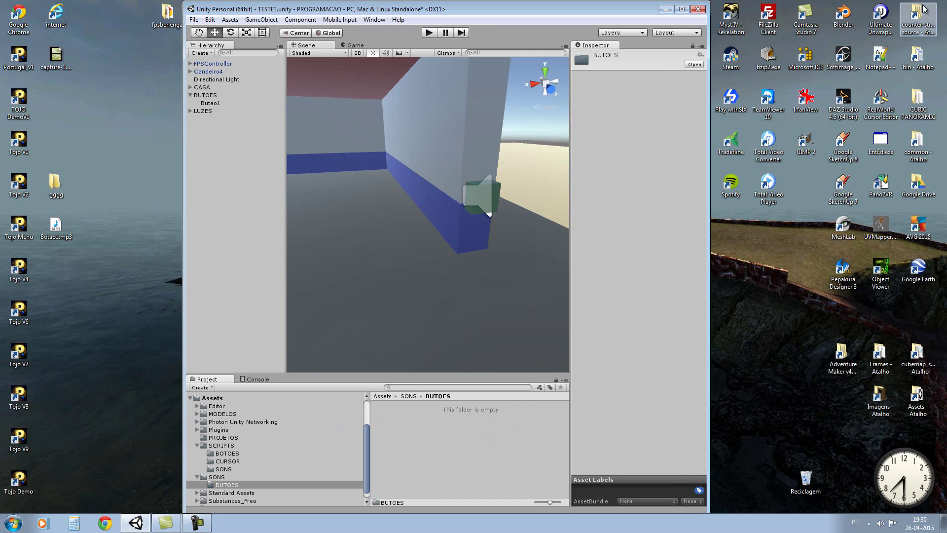
pyautogui.click(56, 227)
pyautogui.doubleClick(56, 227)
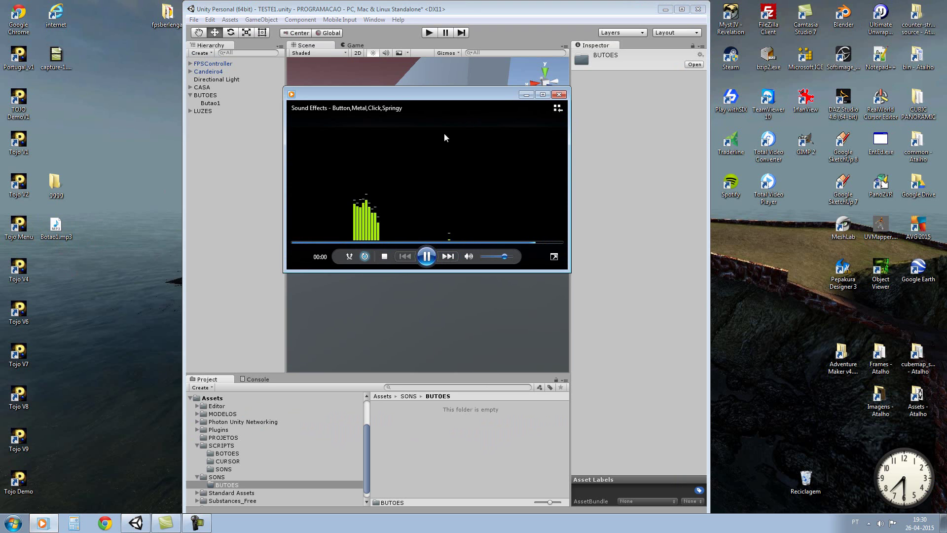
pyautogui.click(559, 95)
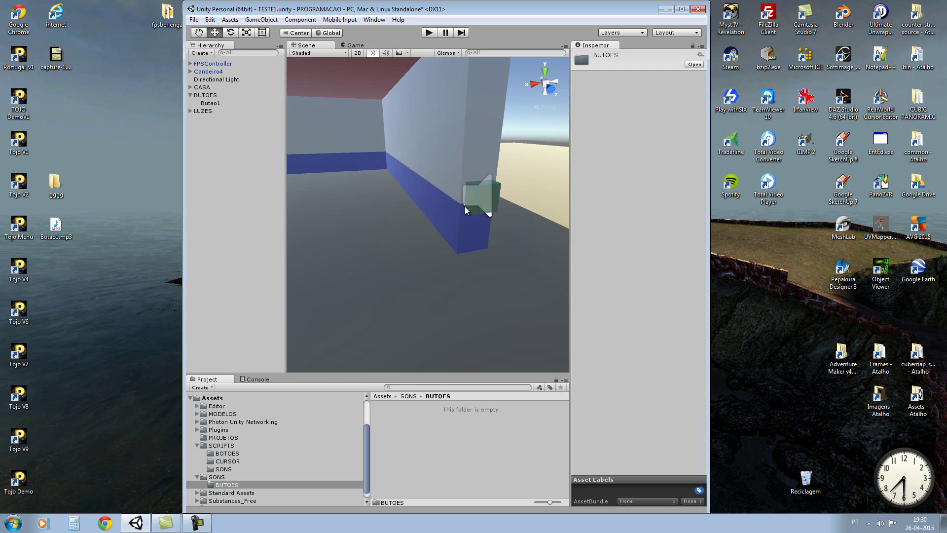
# Import Botao1.mp3 into the BUTOES folder and maximize Unity again.
pyautogui.click(57, 226)
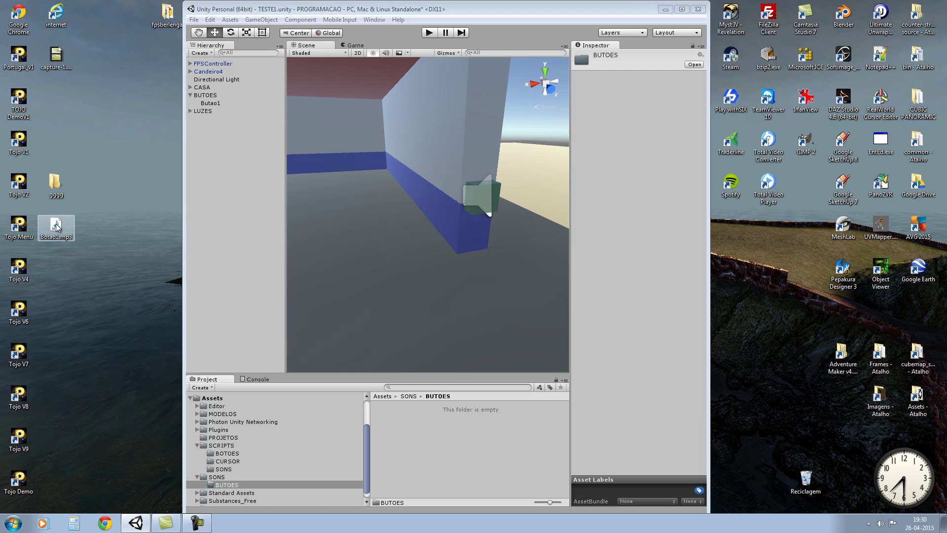
pyautogui.moveTo(56, 226); pyautogui.dragTo(412, 424)
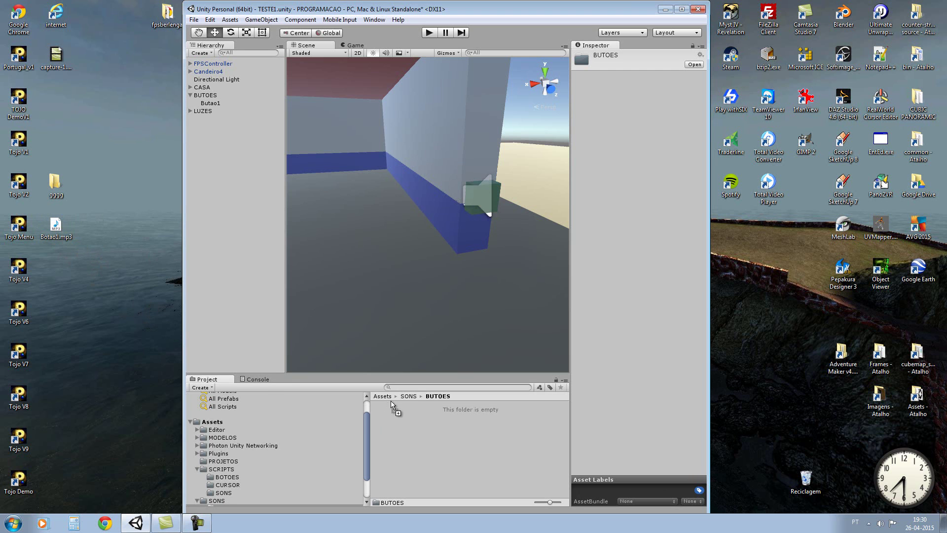
pyautogui.moveTo(387, 402); pyautogui.dragTo(429, 423)
pyautogui.click(681, 9)
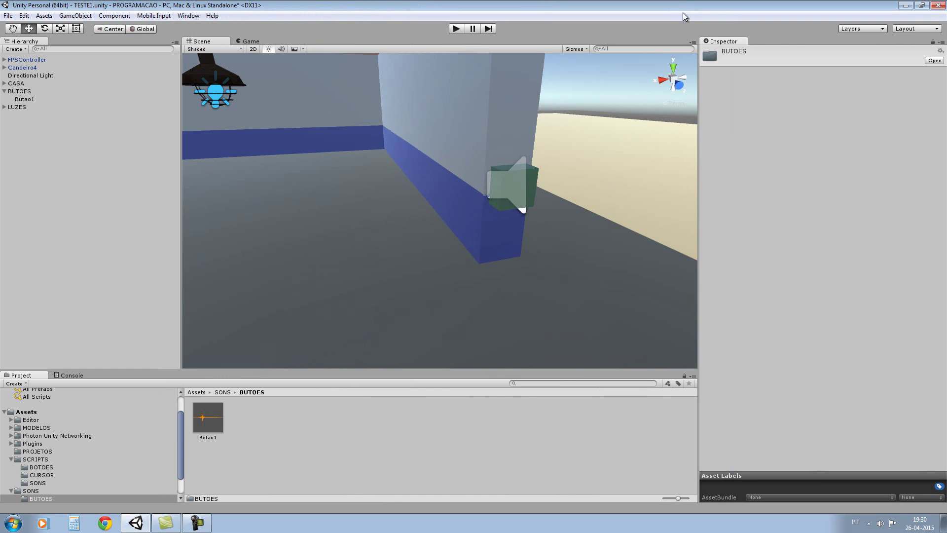
# Set the Botao1 sound as the Clip of Butao1's Botao Som script, then select BUTOES.
pyautogui.click(533, 173)
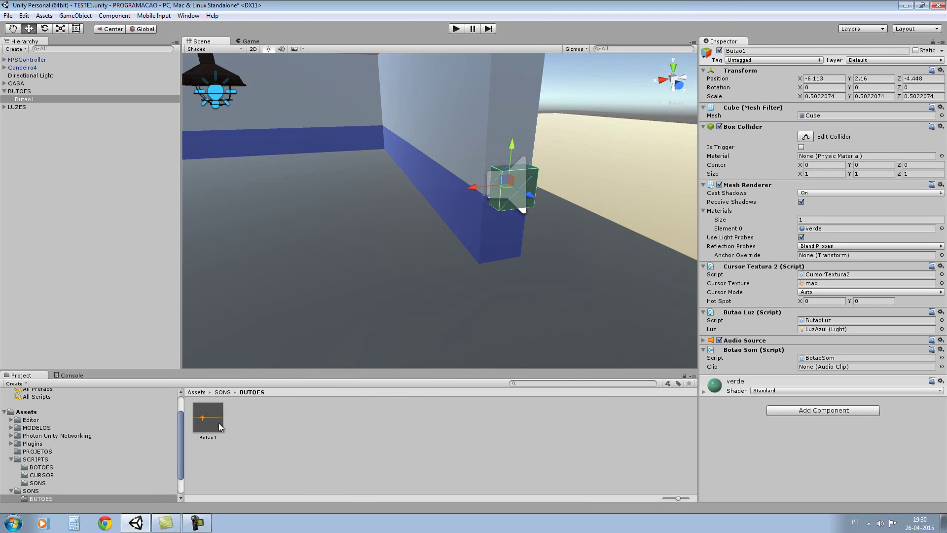
pyautogui.moveTo(206, 417); pyautogui.dragTo(845, 367)
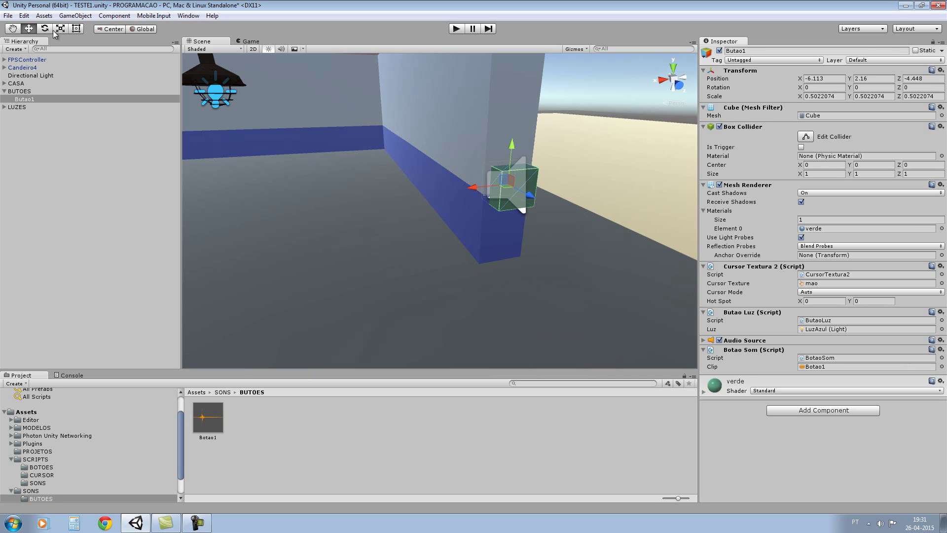
pyautogui.click(18, 91)
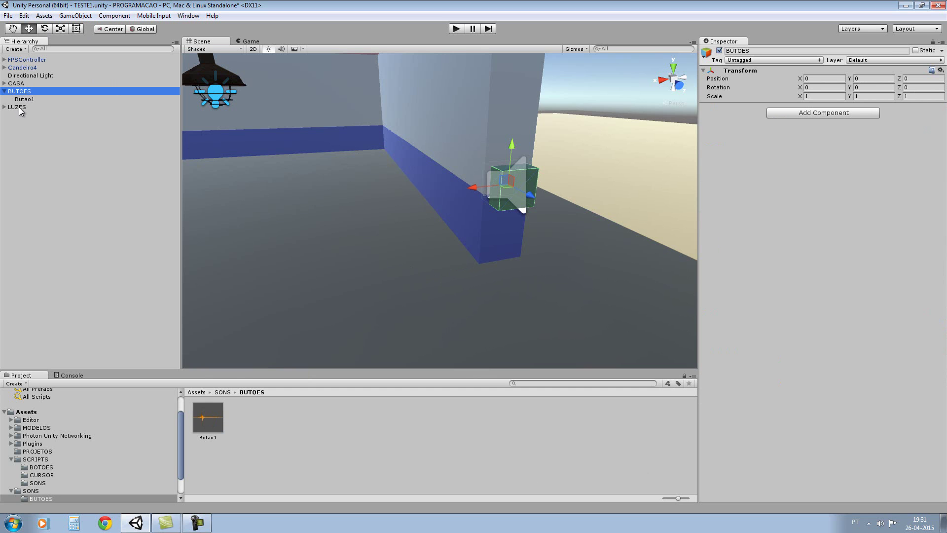
# Create a new empty GameObject in the scene, keeping its default name.
pyautogui.click(26, 140)
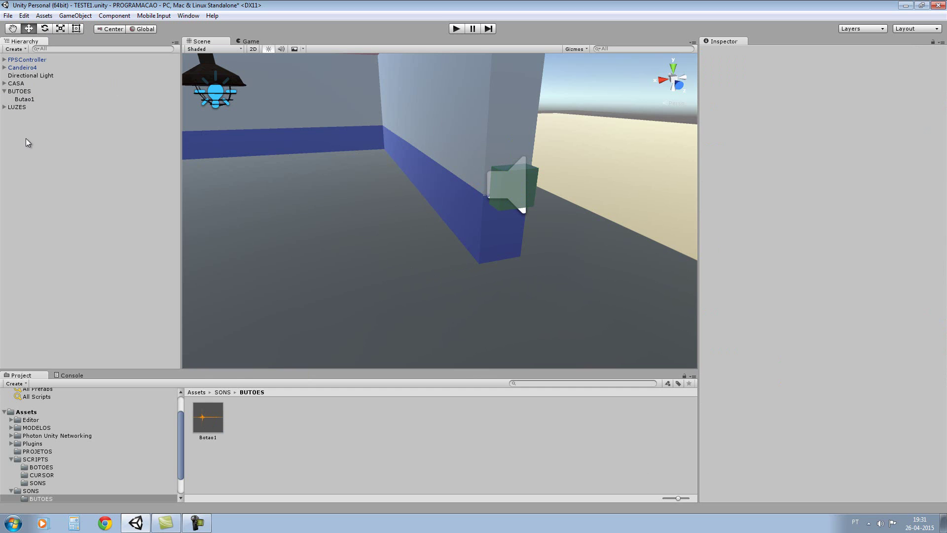
pyautogui.click(119, 16)
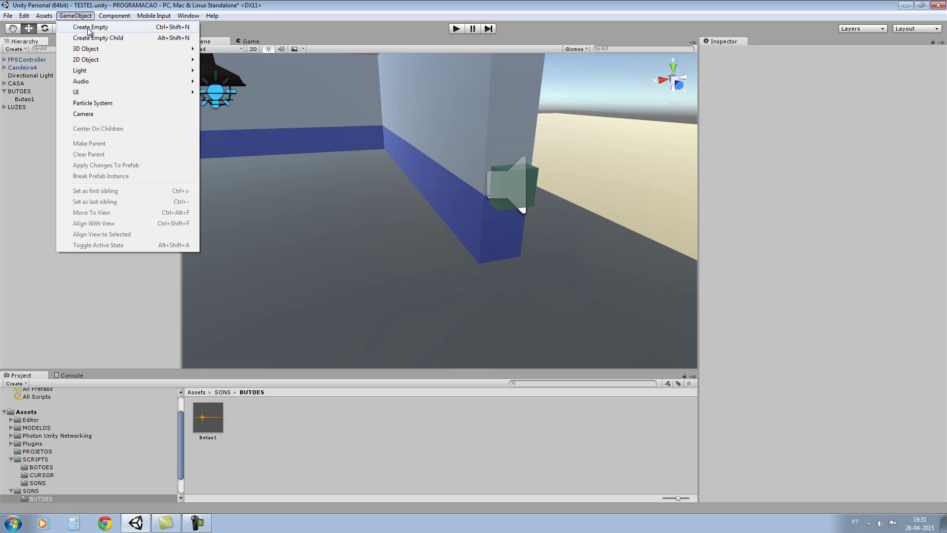
pyautogui.click(87, 27)
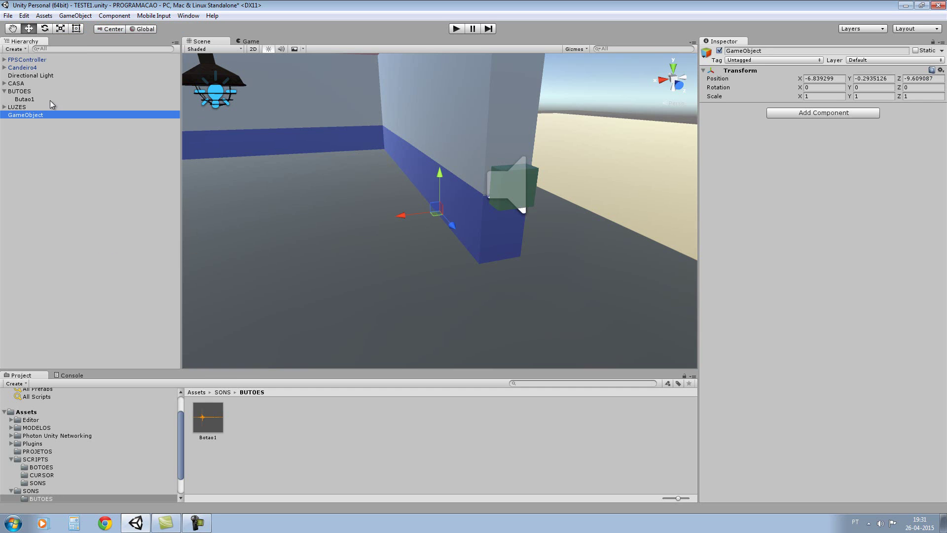
pyautogui.click(48, 116)
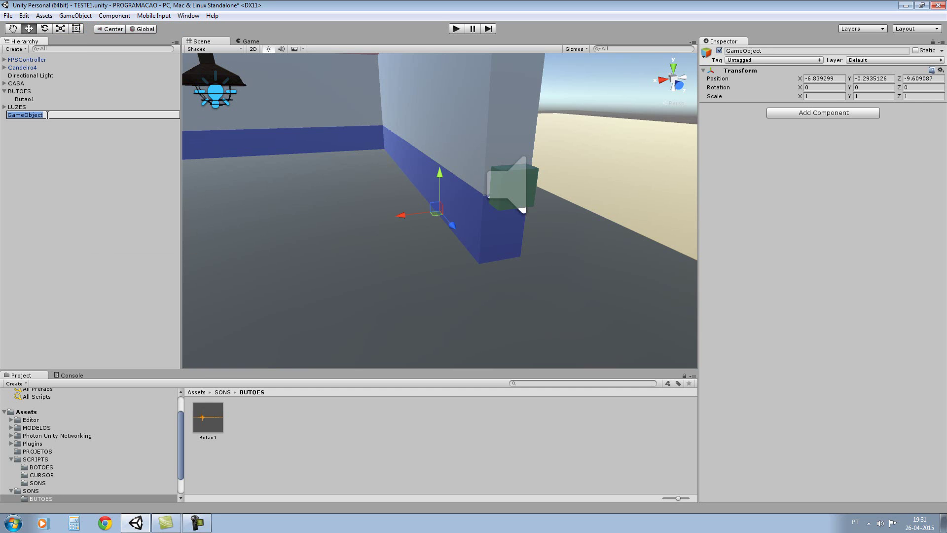
pyautogui.click(40, 143)
pyautogui.click(33, 116)
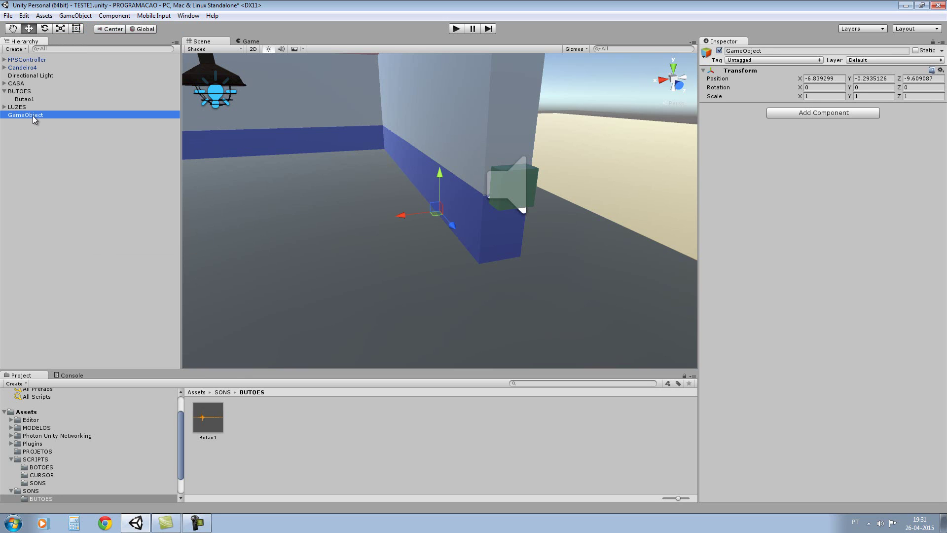
# Set the new GameObject's position to X 0, Y 0, Z 0.
pyautogui.click(837, 84)
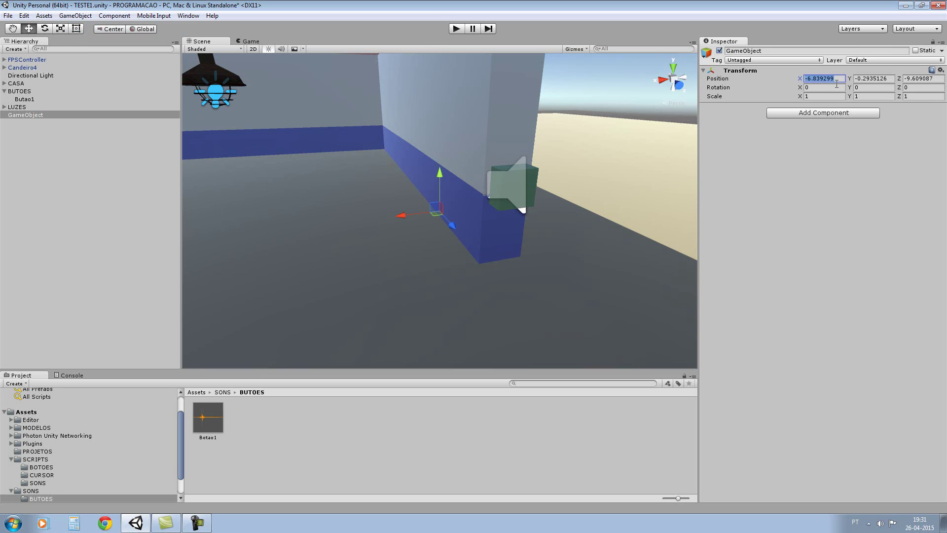
pyautogui.write('0')
pyautogui.press('Tab')
pyautogui.write('0')
pyautogui.click(913, 80)
pyautogui.write('0')
pyautogui.click(42, 142)
pyautogui.click(28, 117)
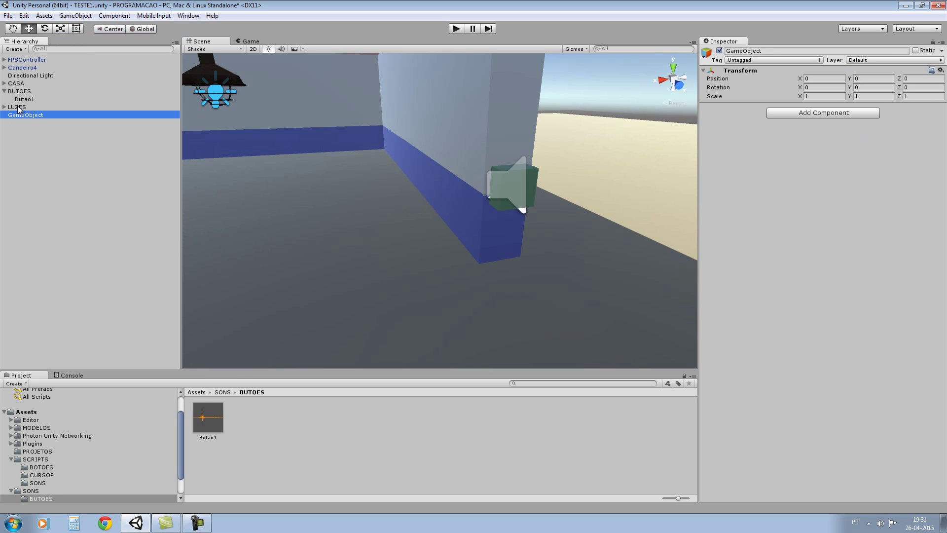
# Check Butao1's components, then delete the empty GameObject from the Hierarchy.
pyautogui.click(30, 100)
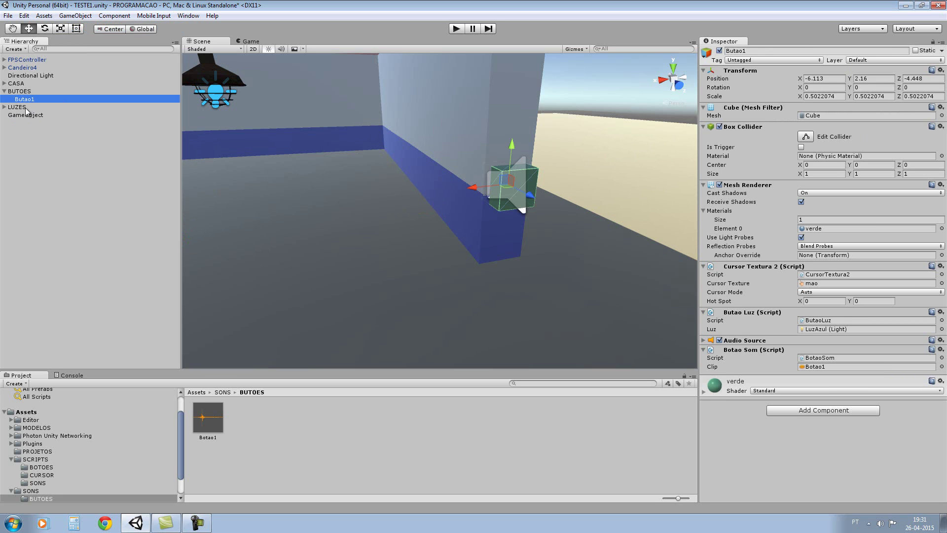
pyautogui.moveTo(27, 102); pyautogui.dragTo(30, 116)
pyautogui.click(25, 115)
pyautogui.press('Delete')
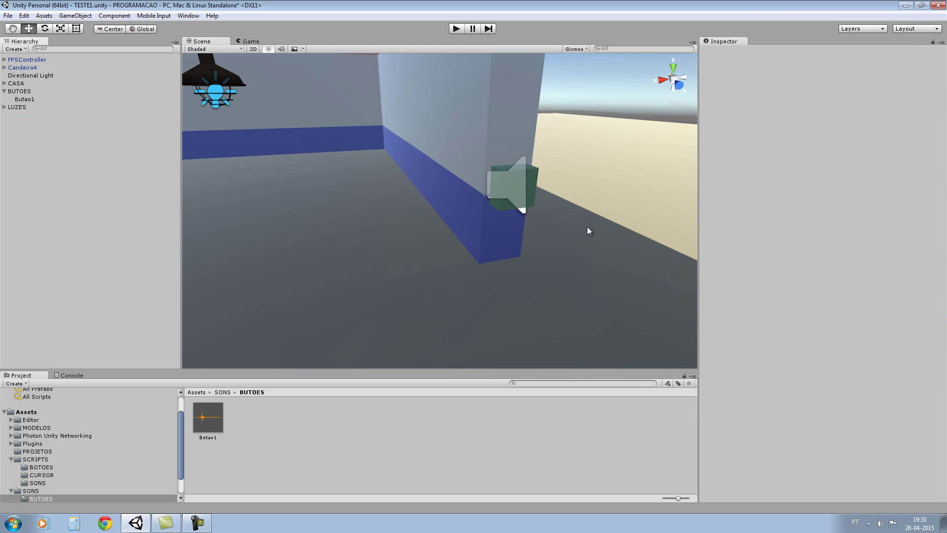
# Select the Butao1 cube, enter Play mode and walk up to the green cube.
pyautogui.click(527, 175)
pyautogui.scroll(-2, 318, 254)
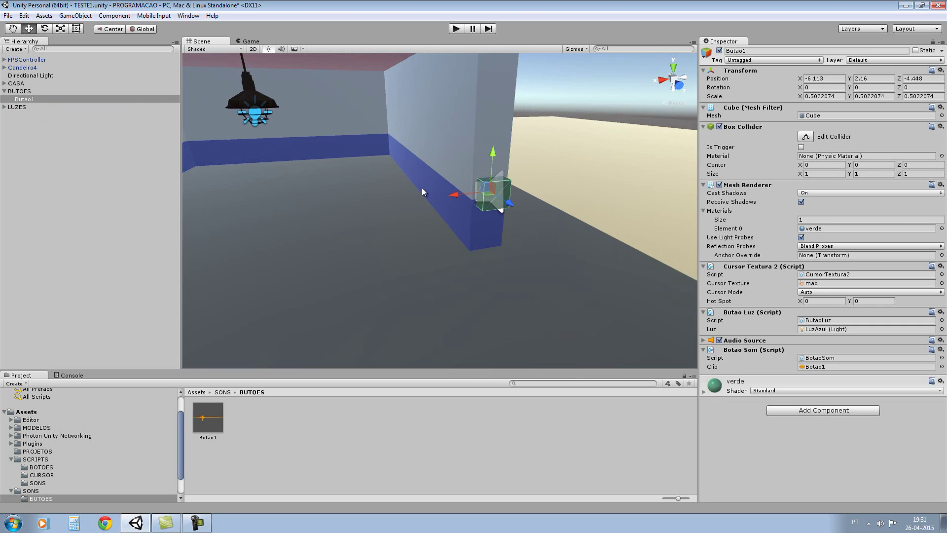
pyautogui.scroll(-3, 401, 168)
pyautogui.click(456, 28)
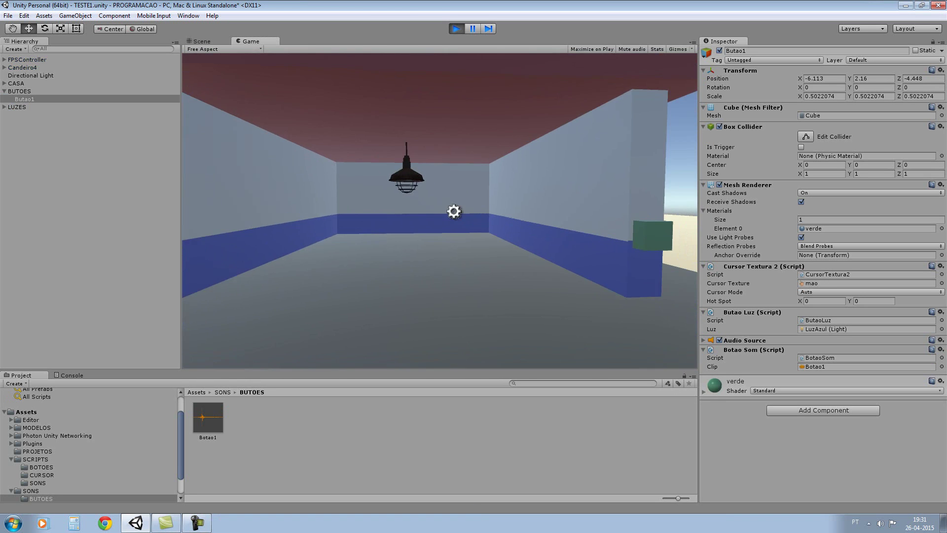
pyautogui.press('w')
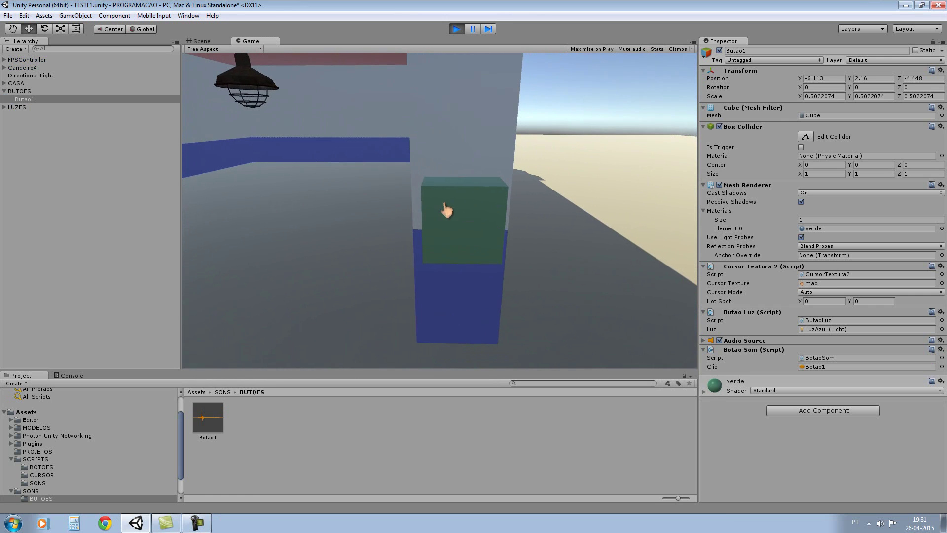
# Click the green cube six times to toggle the blue light, then stop Play mode.
pyautogui.click(447, 210)
pyautogui.click(445, 206)
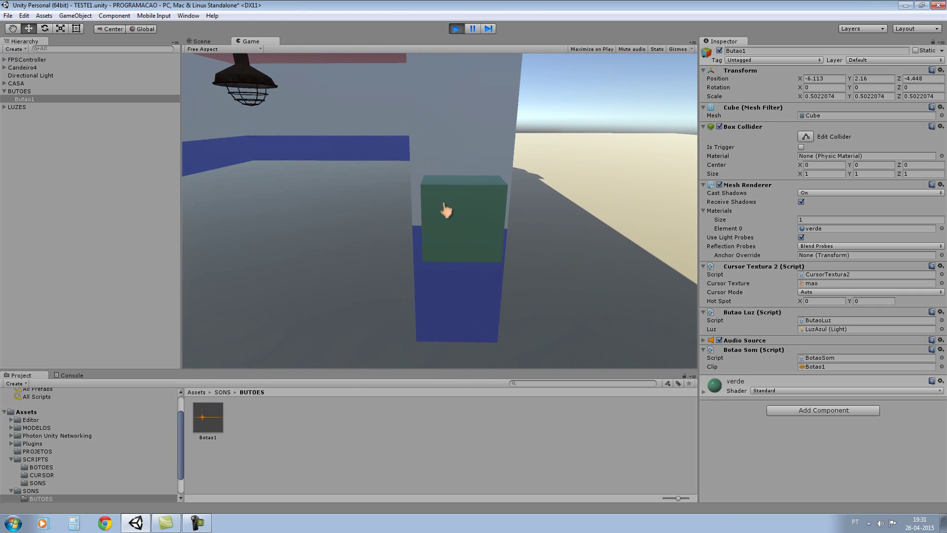
pyautogui.click(445, 206)
pyautogui.click(446, 210)
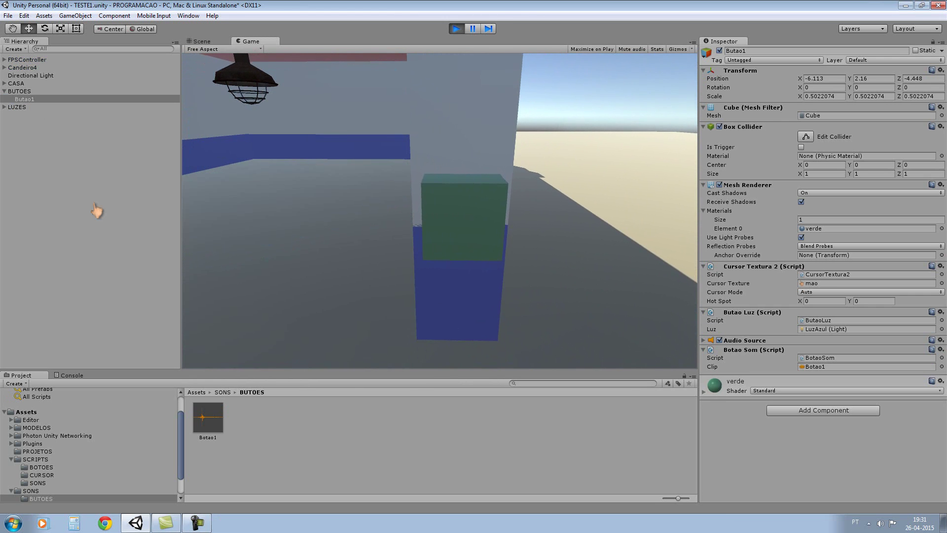
pyautogui.click(446, 210)
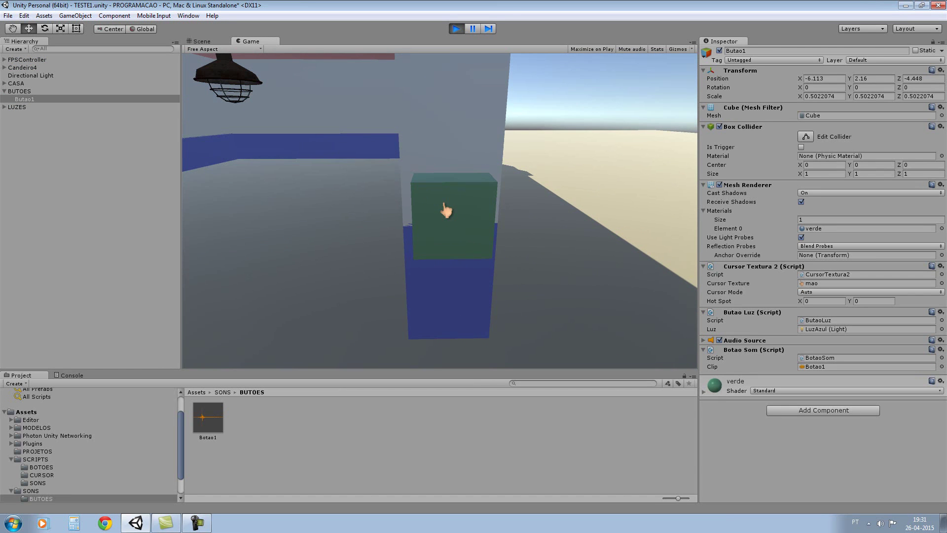
pyautogui.click(446, 211)
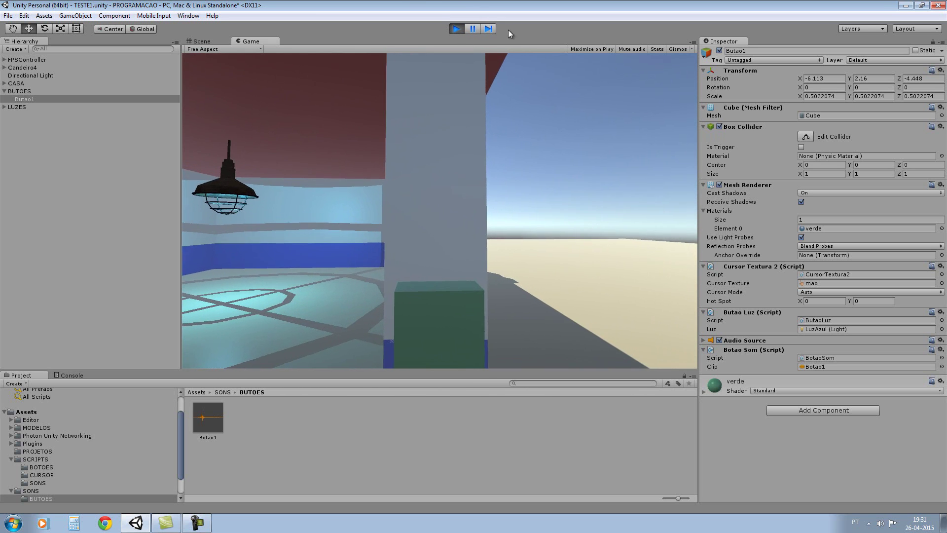
pyautogui.click(459, 30)
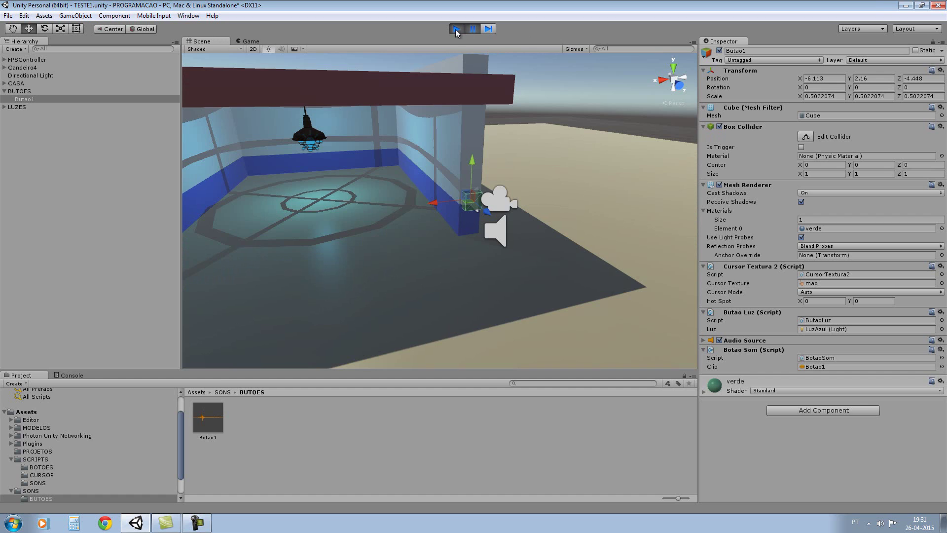
# Turn on Loop in the button's Audio Source settings.
pyautogui.click(703, 341)
pyautogui.scroll(-1, 765, 368)
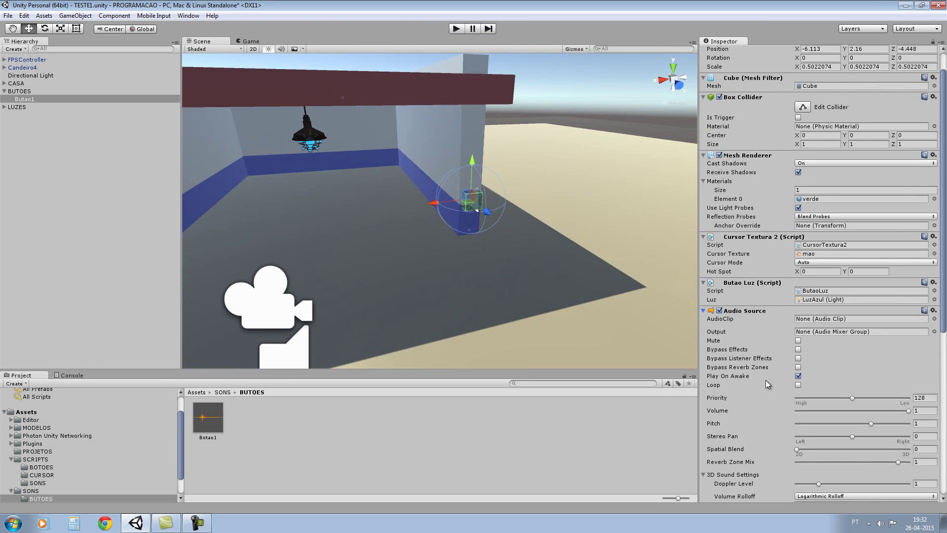
pyautogui.click(798, 385)
# Enter Play mode, walk to the green cube and click it four times to toggle the light.
pyautogui.click(455, 29)
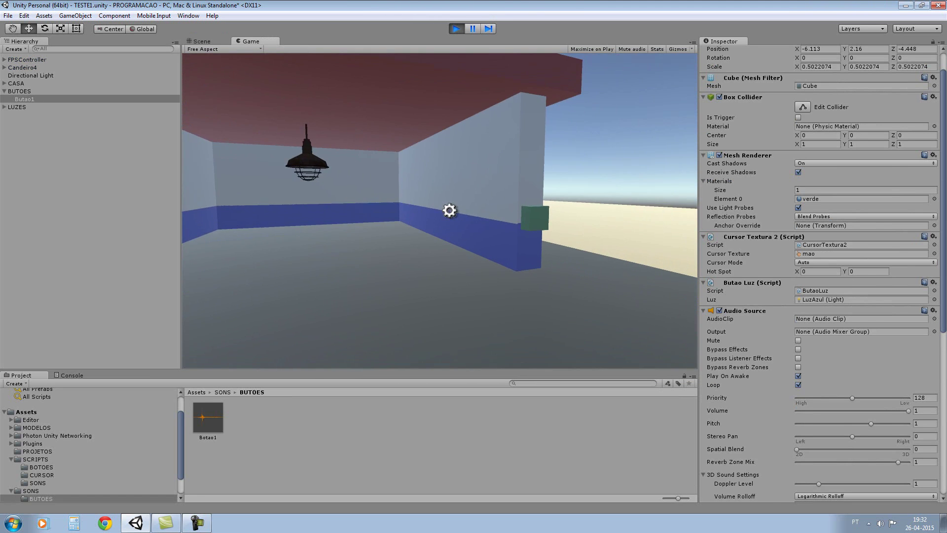
pyautogui.press('w')
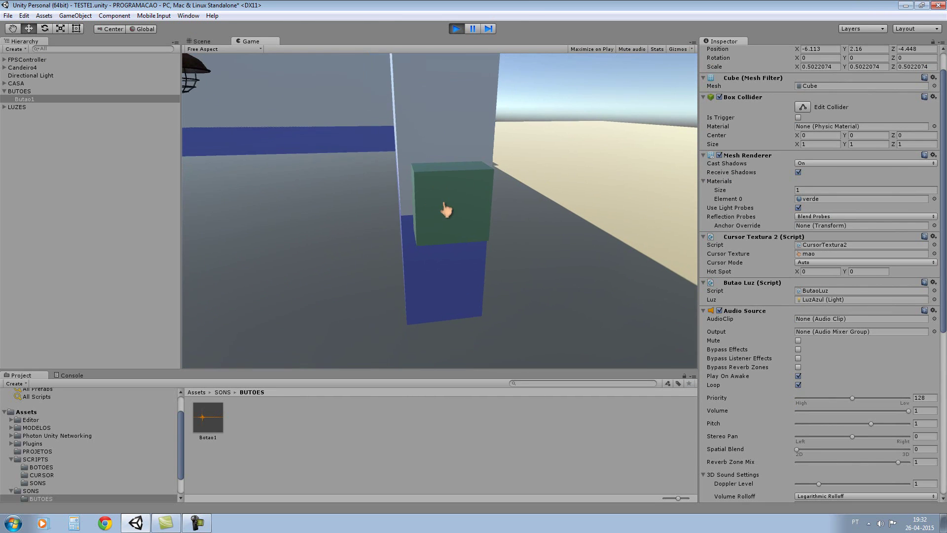
pyautogui.click(446, 210)
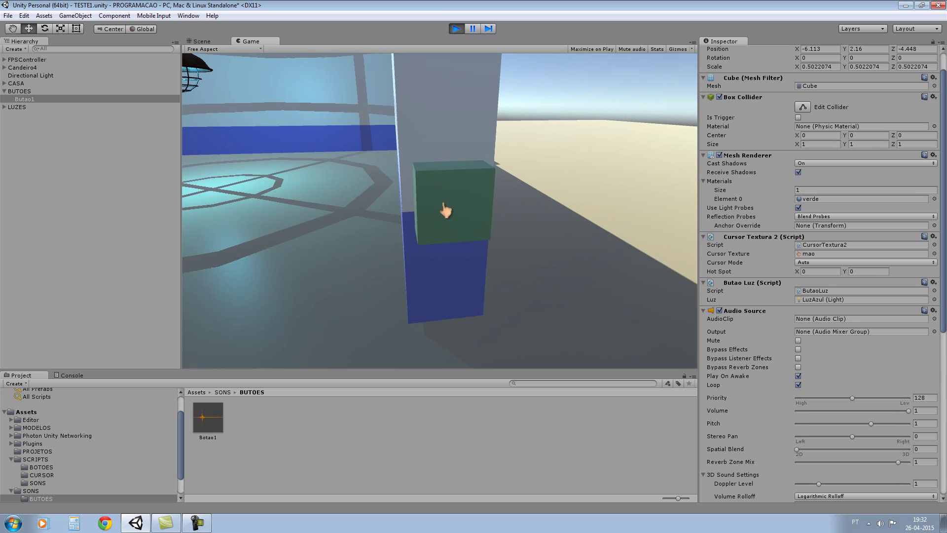
pyautogui.click(445, 210)
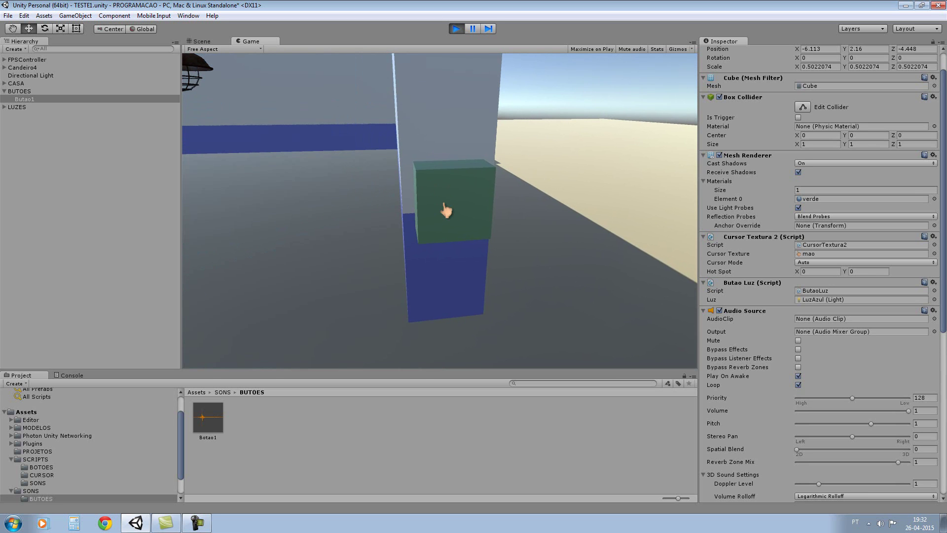
pyautogui.click(446, 210)
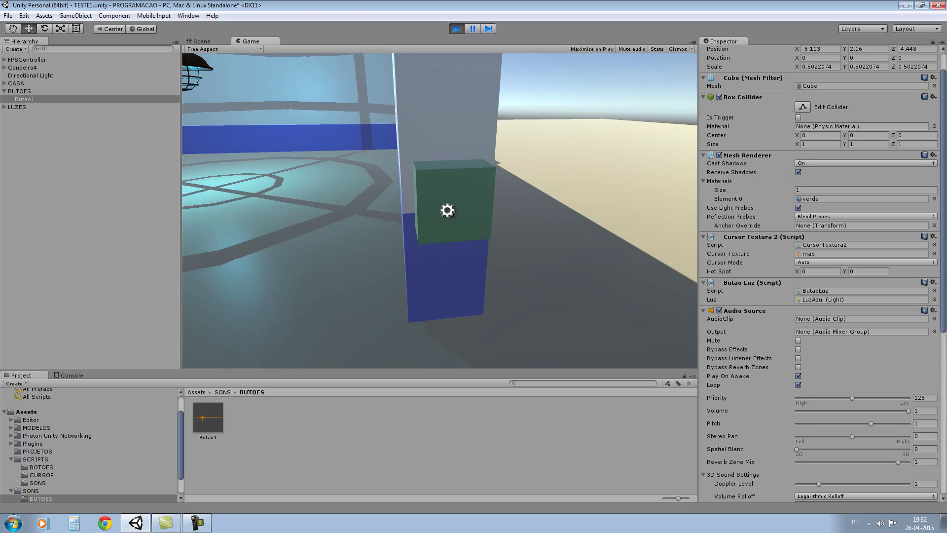
pyautogui.click(446, 210)
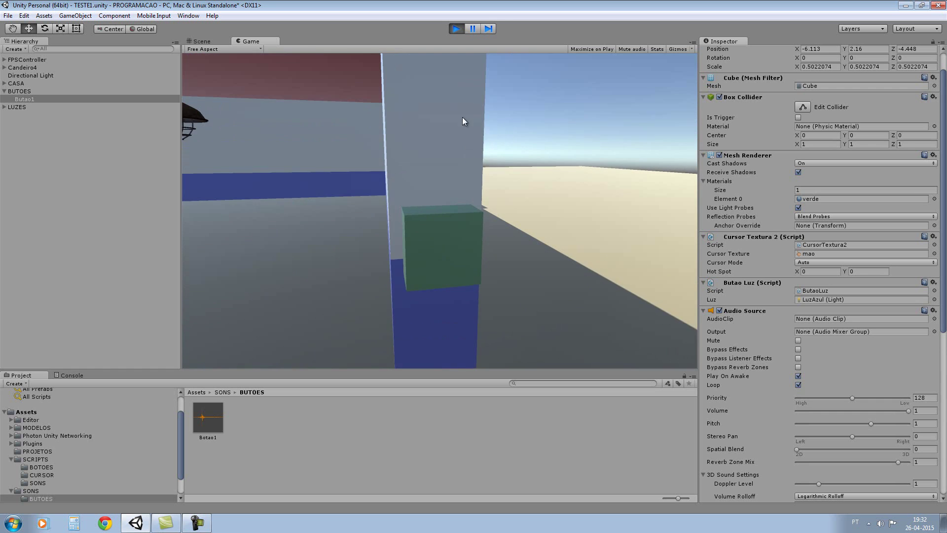
# Stop Play mode, orbit the view back to show the whole room, and bring up the recorder.
pyautogui.click(456, 29)
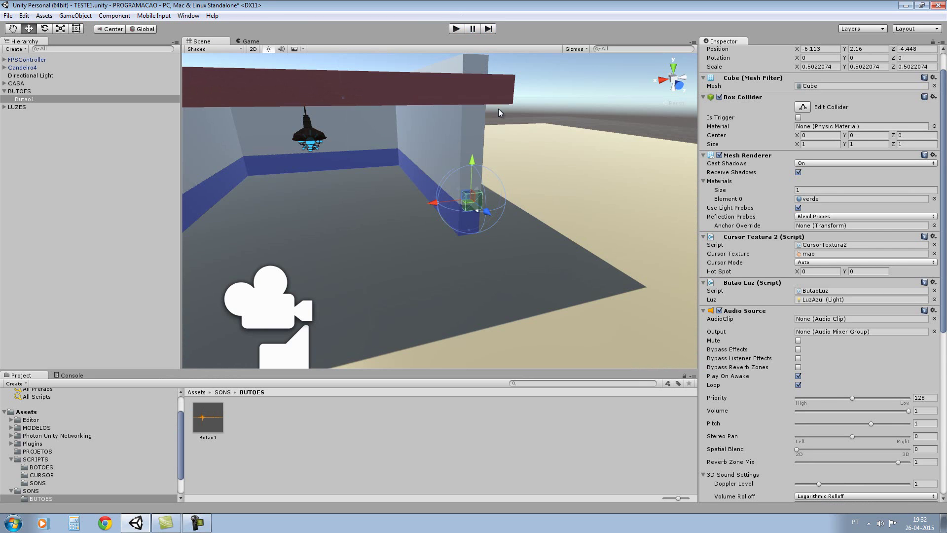
pyautogui.moveTo(464, 253)
pyautogui.mouseDown(button='right')
pyautogui.moveTo(390, 191)
pyautogui.moveTo(425, 167)
pyautogui.mouseUp(button='right')
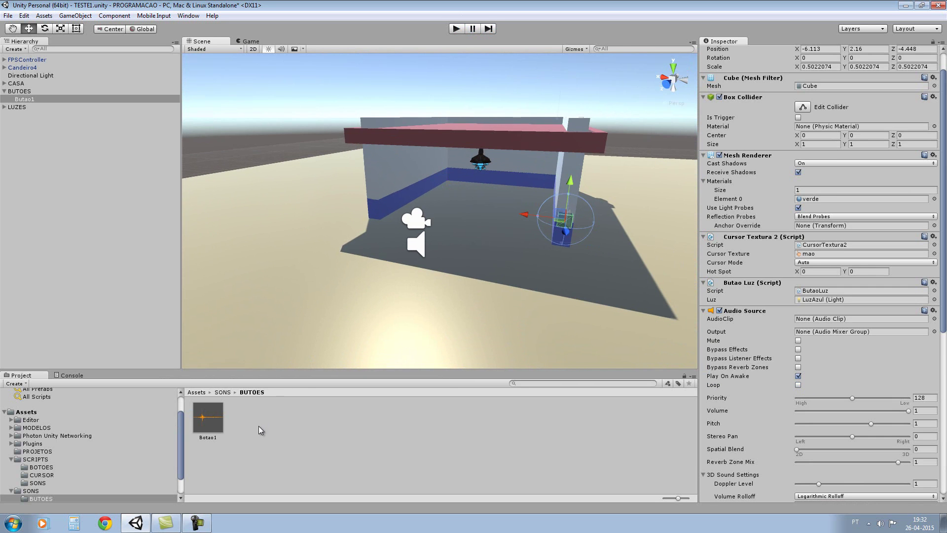
pyautogui.click(197, 523)
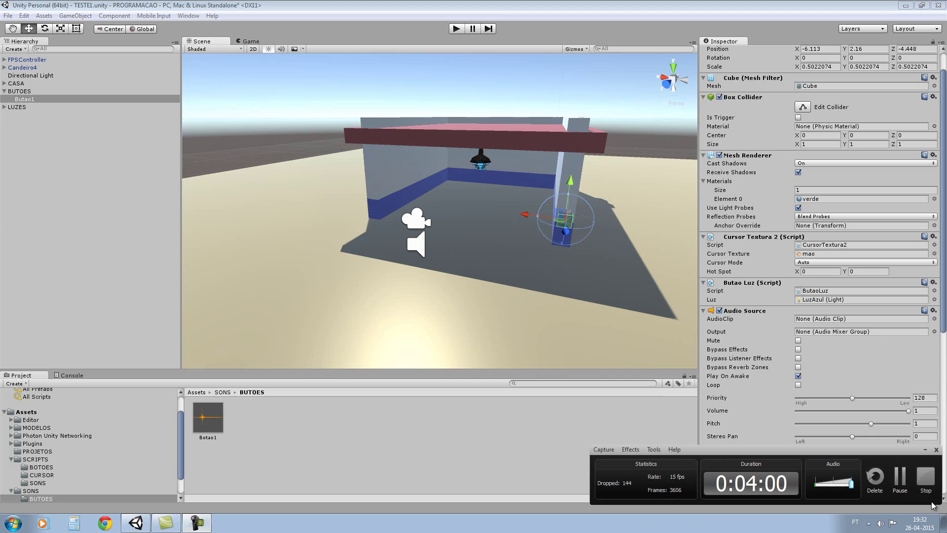